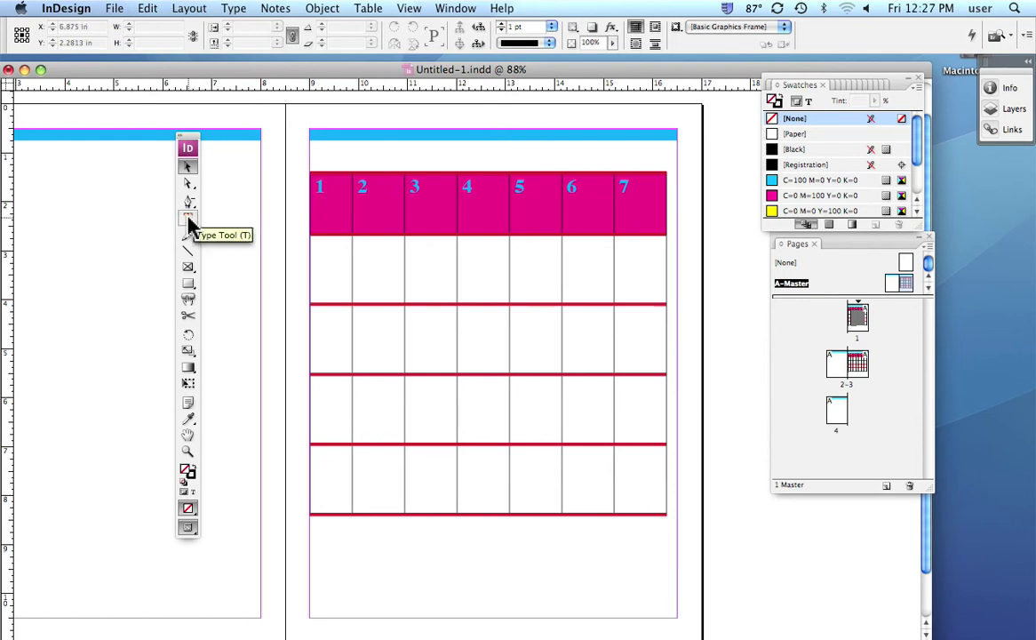
Step: Fill the header row cells of the table with the yellow C=0 M=0 Y=100 K=0 swatch
left_click(189, 219)
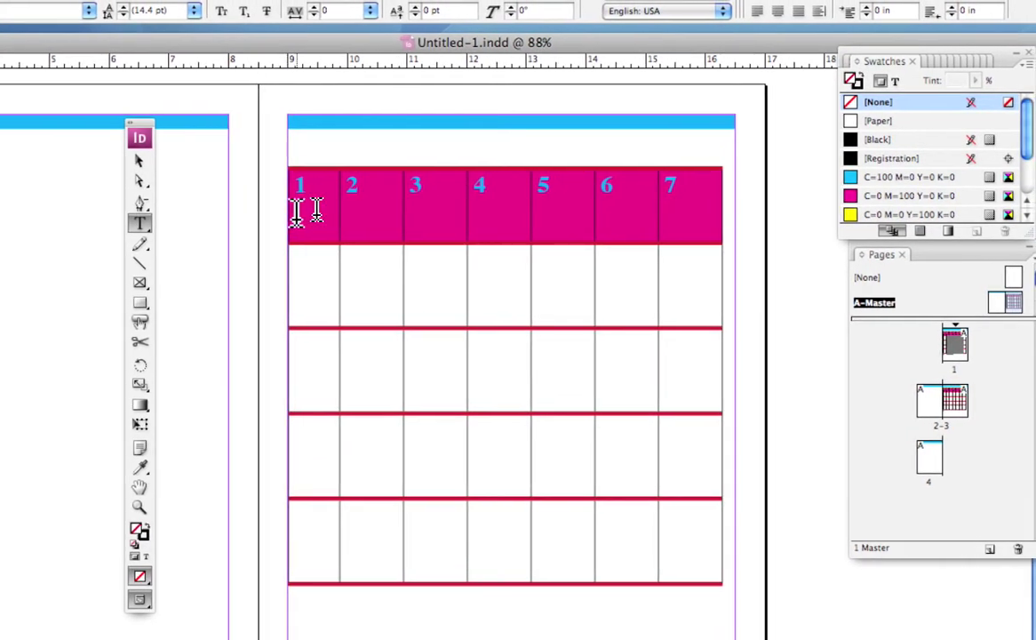
left_click_drag(296, 210, 462, 243)
left_click_drag(369, 227, 106, 173)
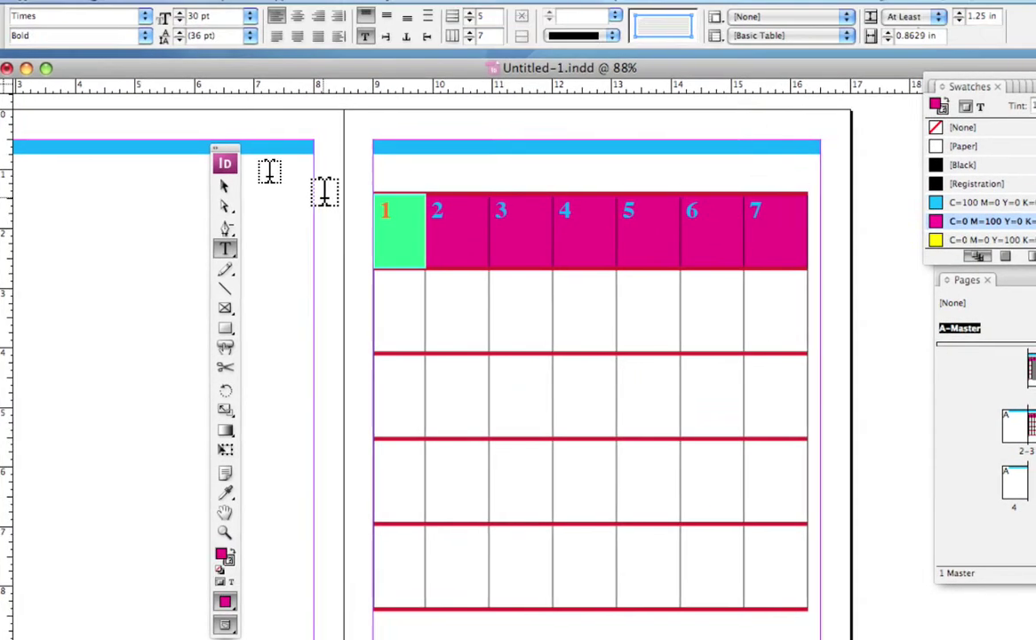
left_click(328, 194)
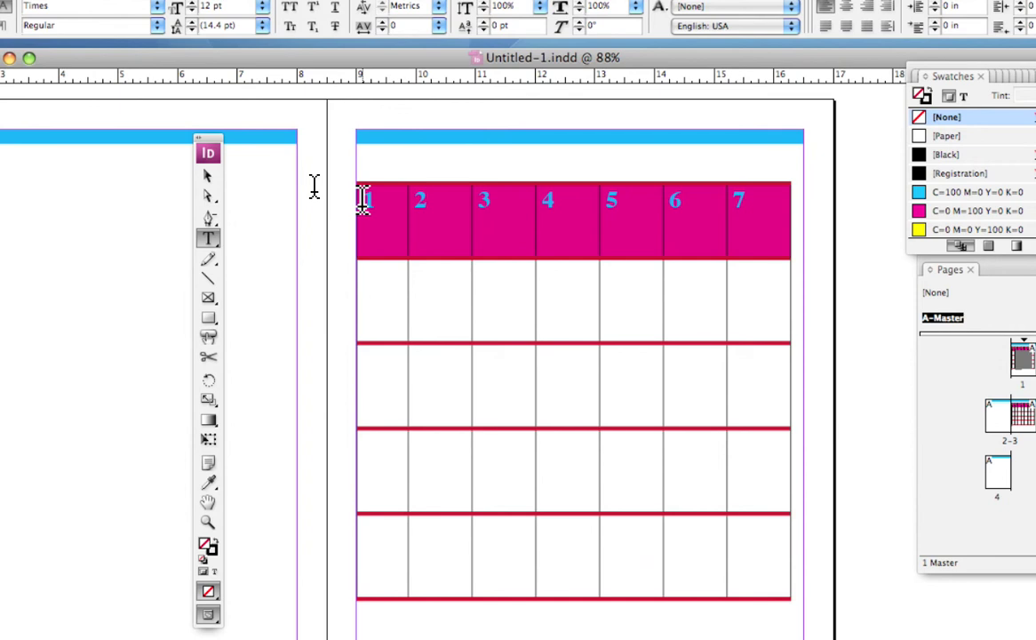
left_click_drag(363, 201, 769, 211)
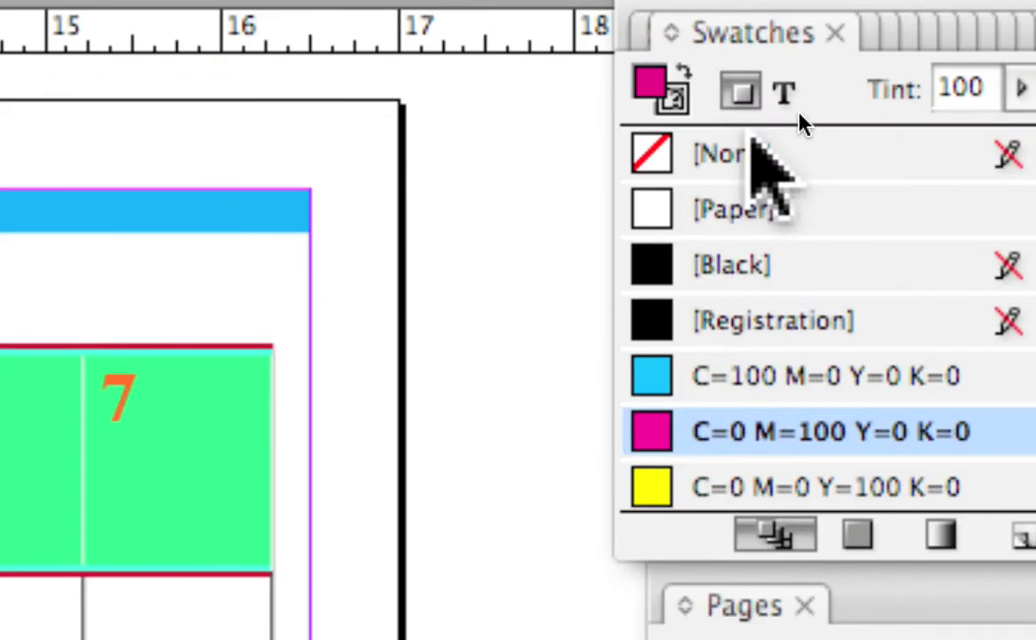
left_click(740, 91)
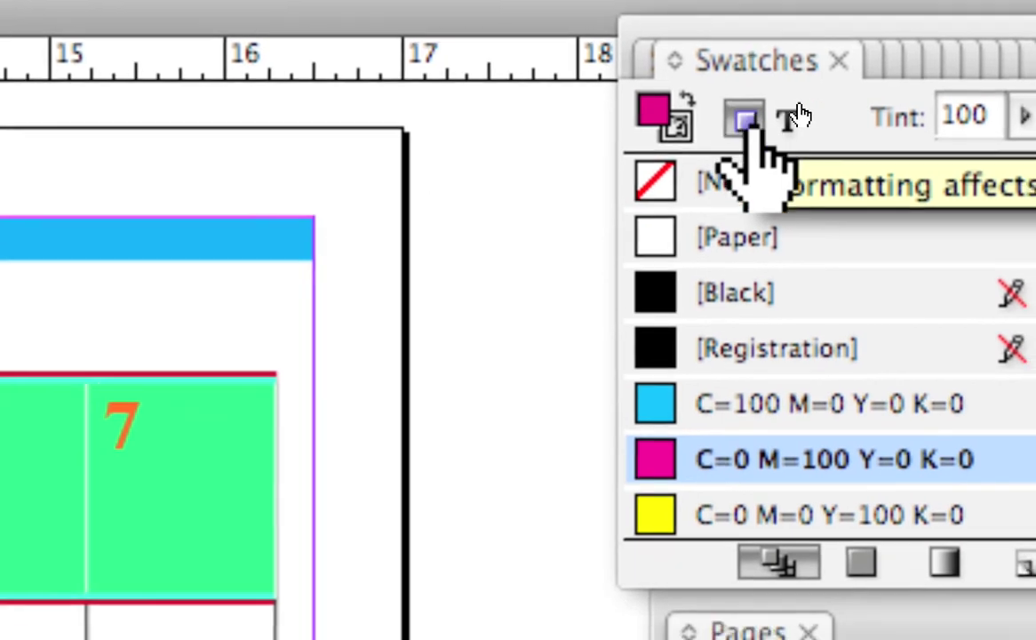
left_click(793, 115)
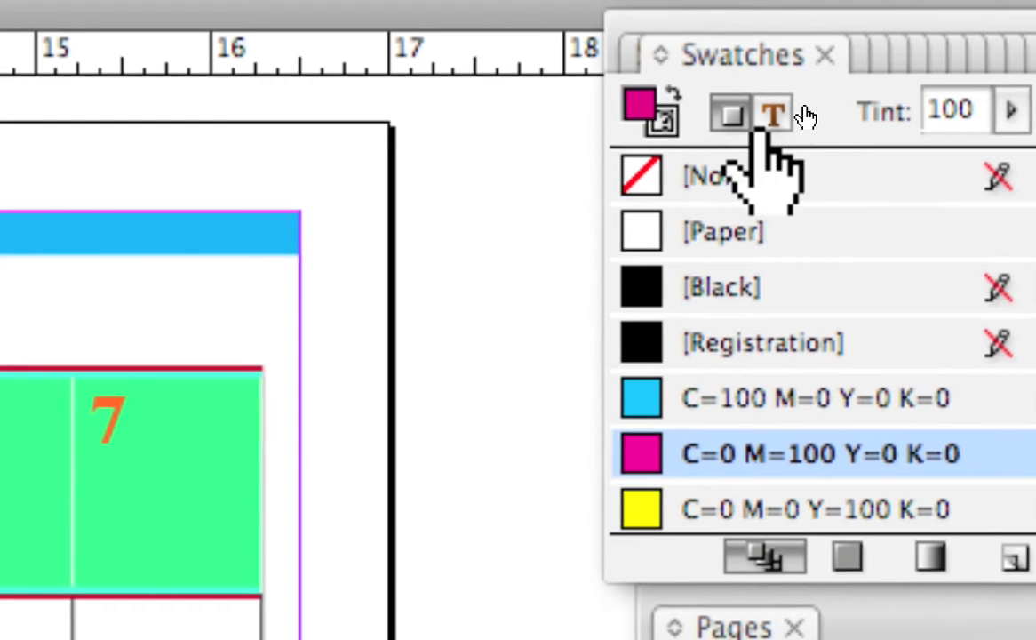
left_click(720, 111)
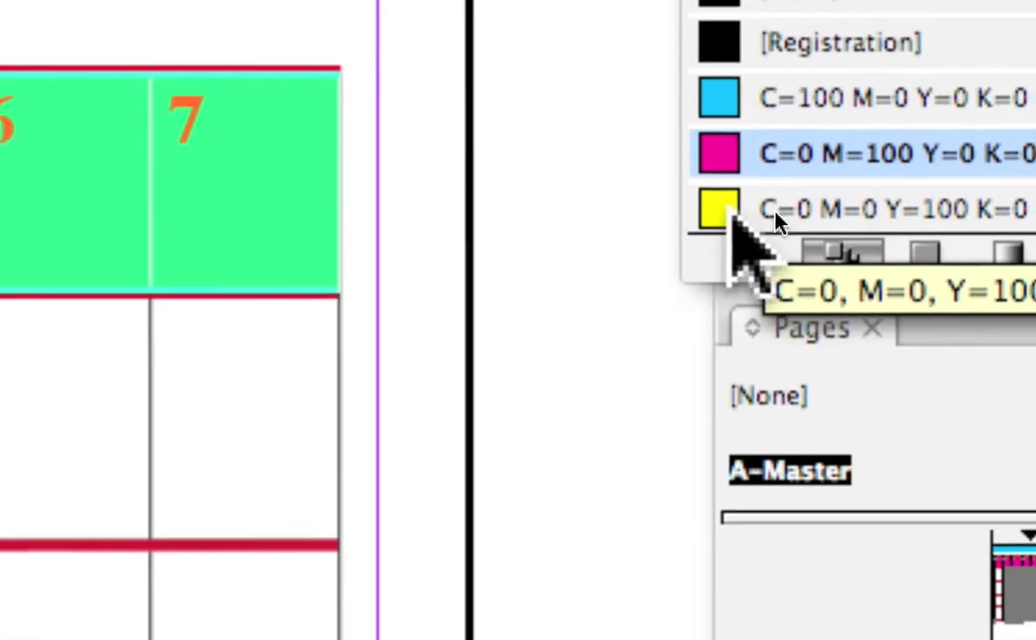
left_click(730, 215)
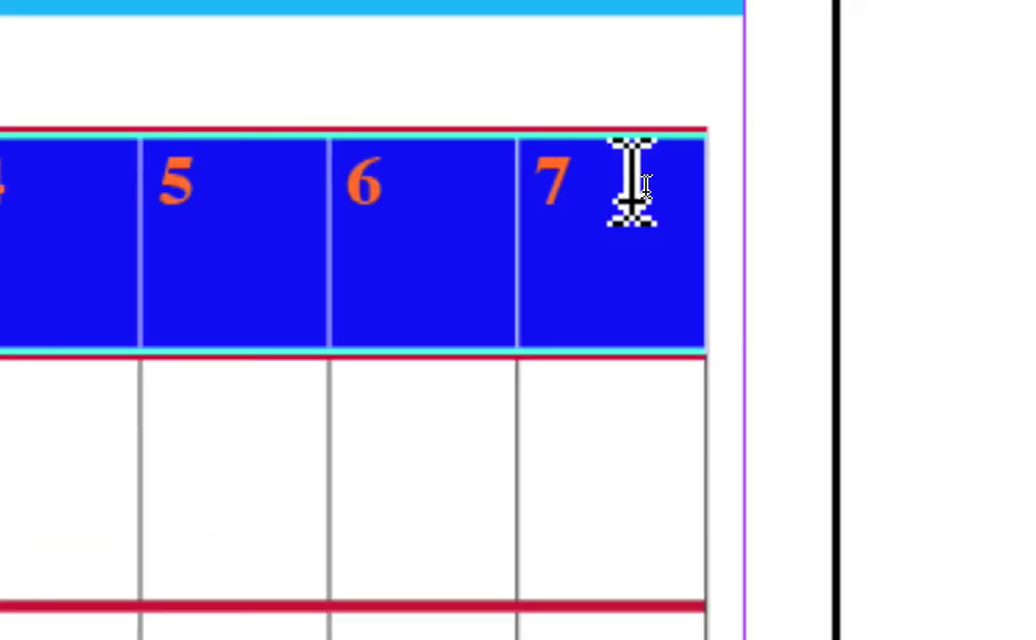
left_click(714, 186)
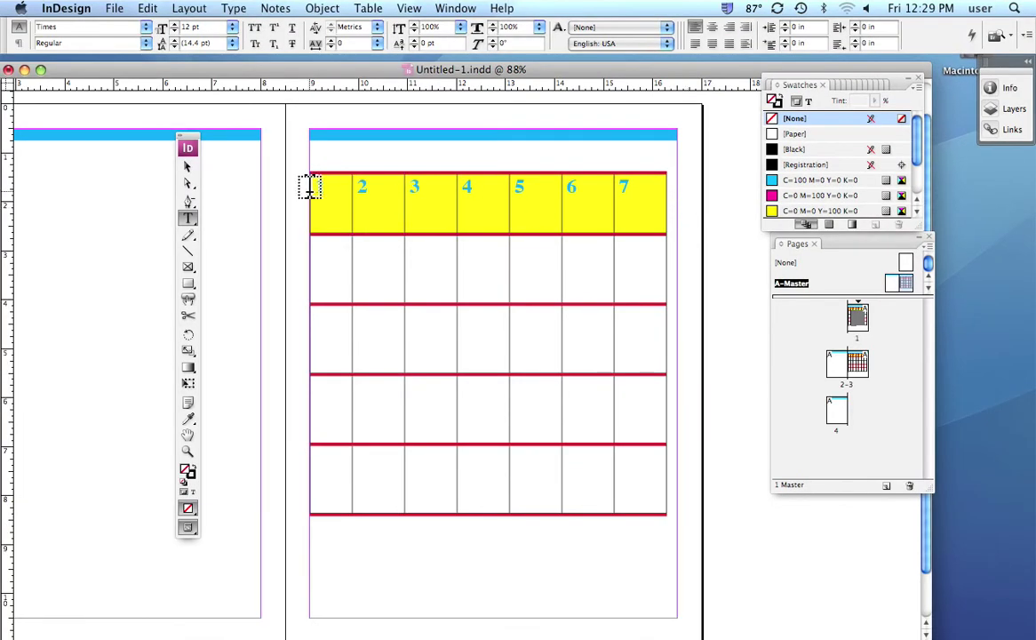
Step: Recolor the numbers in the header row with the magenta C=0 M=100 Y=0 K=0 swatch
left_click_drag(316, 188, 690, 219)
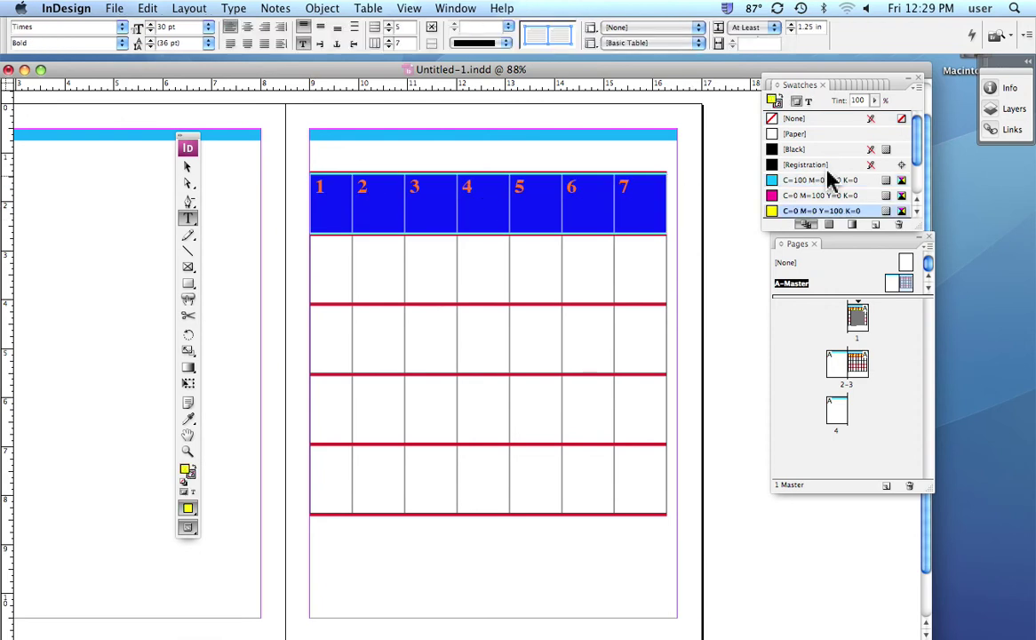
left_click(808, 101)
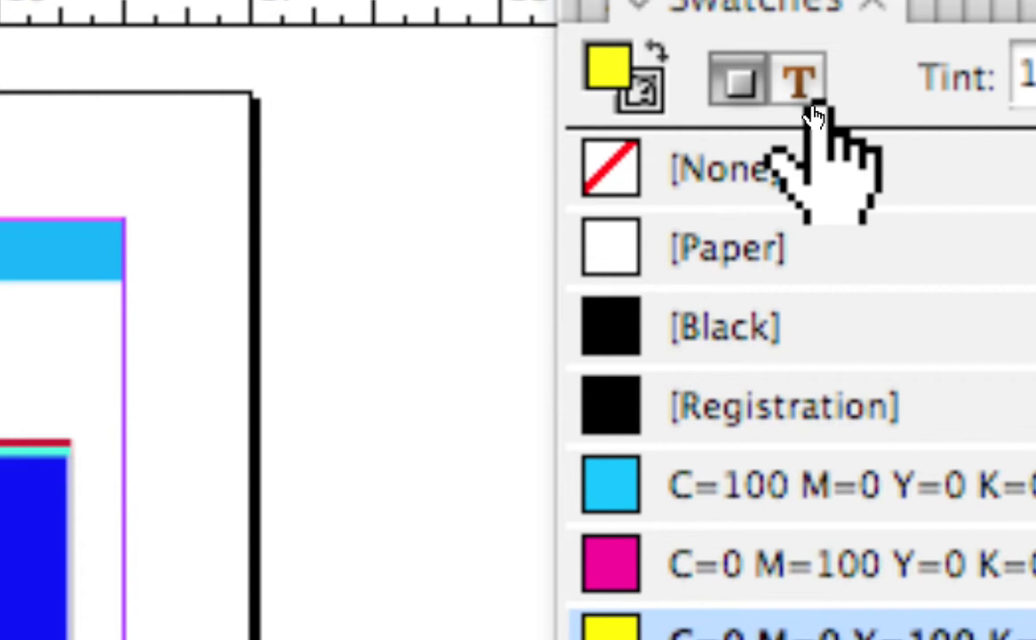
left_click(813, 110)
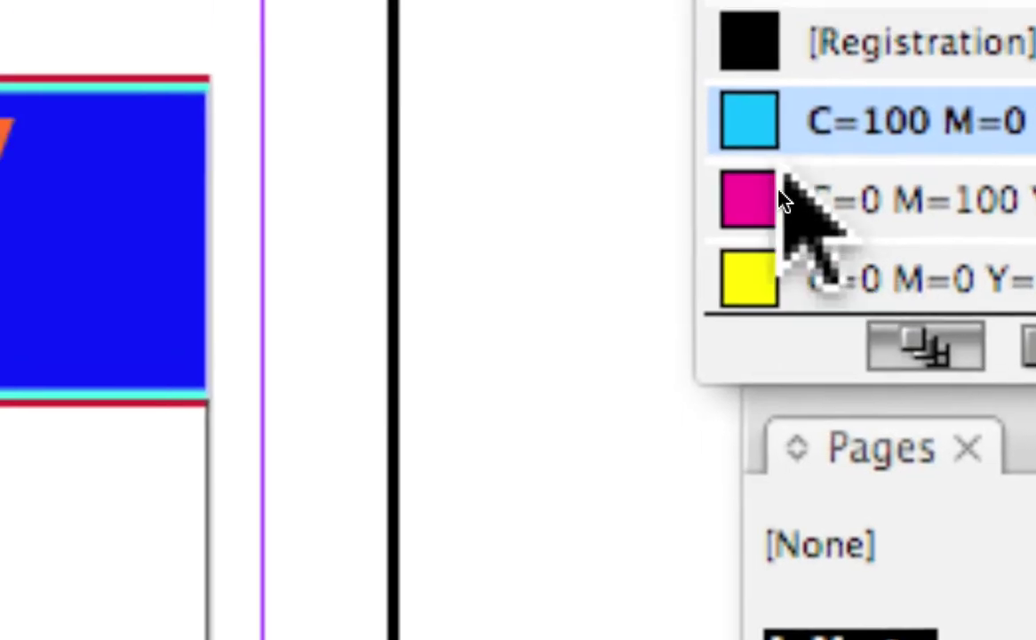
left_click(778, 199)
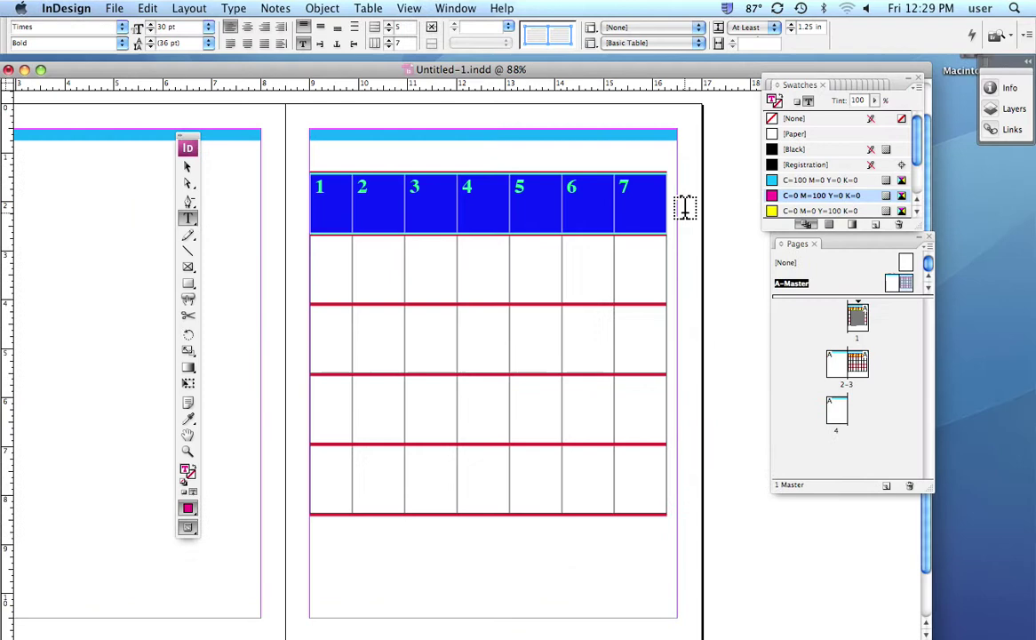
left_click(685, 208)
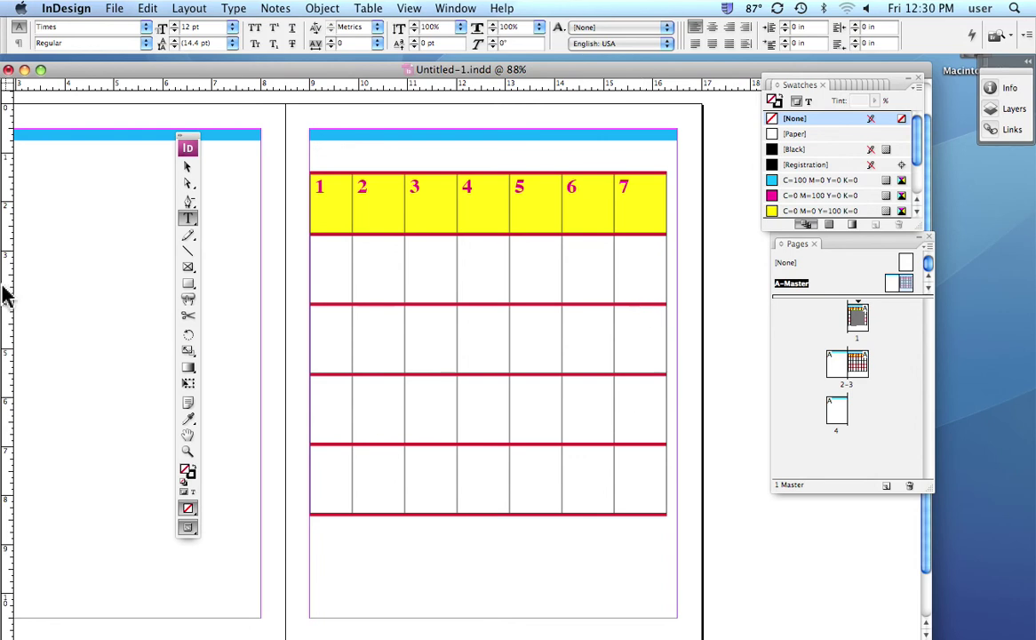
Step: Draw a text frame about 4.34 by 4.31 in on the blank left master page and enter 1 in it
key("space")
left_click_drag(81, 340, 607, 312)
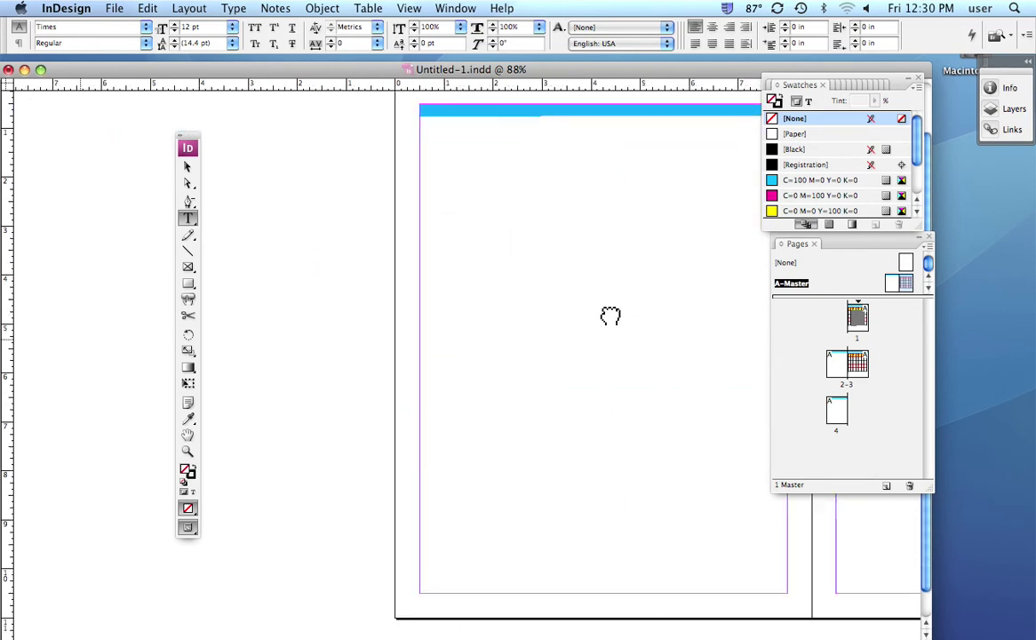
left_click_drag(456, 166, 668, 379)
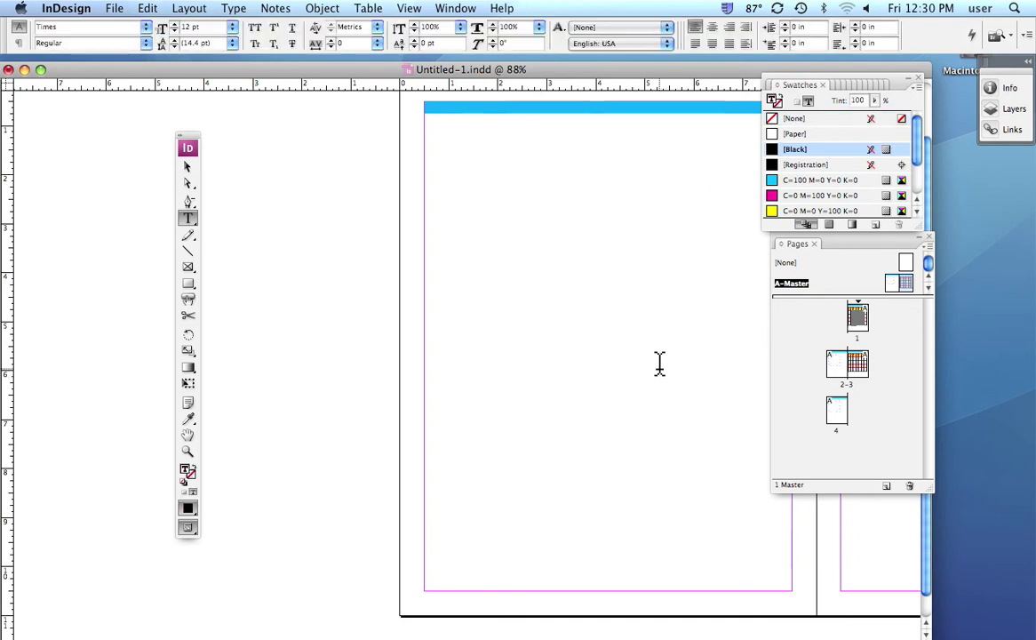
type("1")
key("shift+Left")
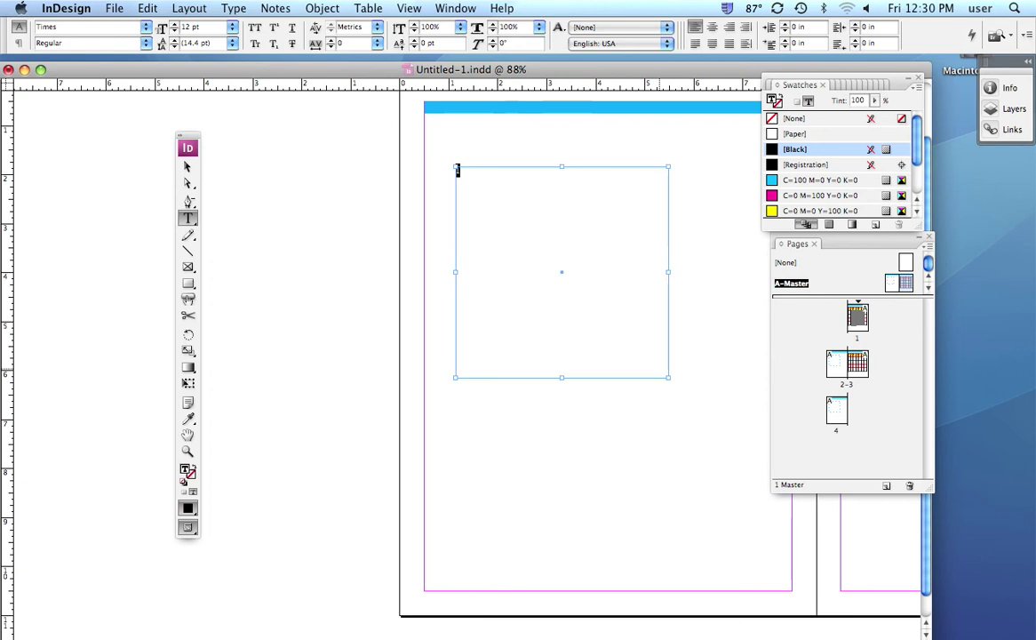
Step: Enlarge the 1 in the left page's text frame to 36 pt
key("super+shift+period")
key("super+shift+period")
key("super+shift+period")
key("super+shift+period")
key("super+shift+period")
key("super+shift+period")
key("super+shift+period")
key("super+shift+period")
key("super+shift+period")
key("super+shift+period")
key("super+shift+period")
key("super+shift+period")
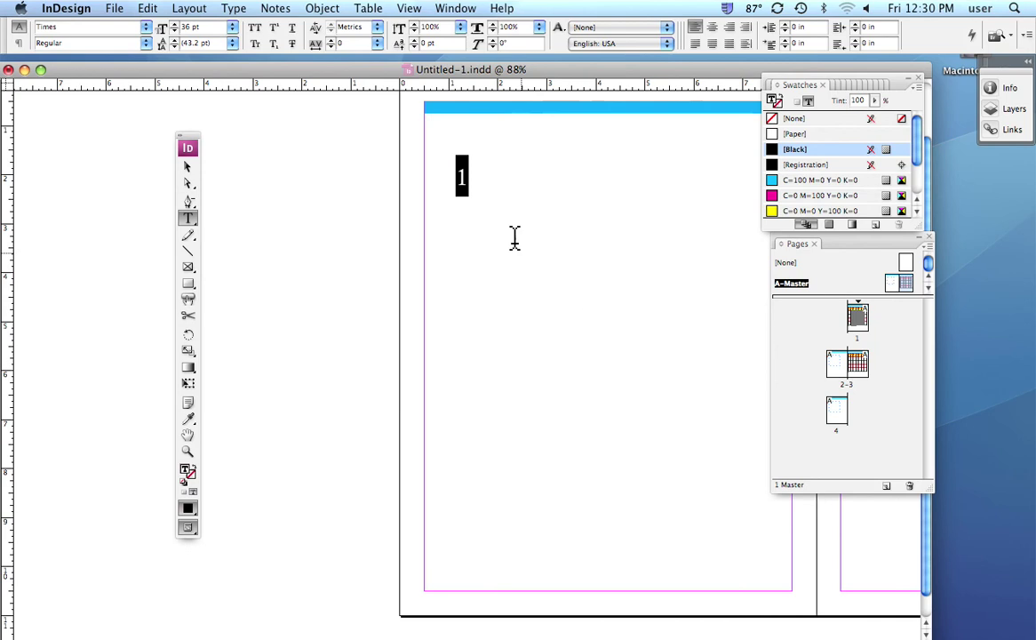
Step: Replace the frame's text with two spaced lines, "RR 1" and "CC 2"
left_click(465, 180)
left_click_drag(468, 181, 455, 182)
type("RR")
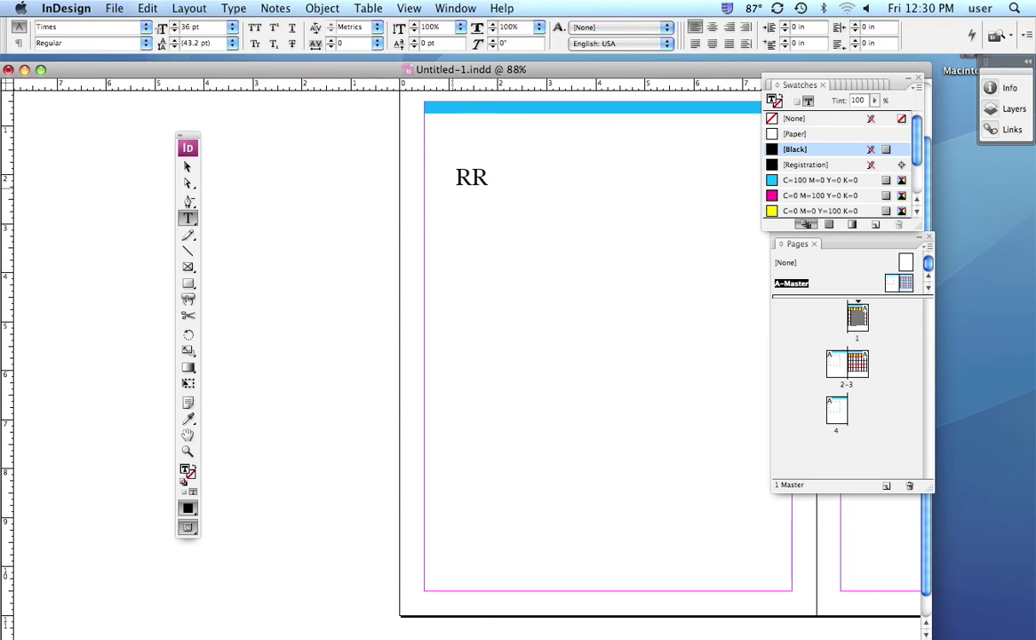
key("BackSpace")
key("BackSpace")
key("BackSpace")
key("BackSpace")
key("BackSpace")
key("BackSpace")
key("BackSpace")
key("BackSpace")
key("BackSpace")
type("1")
key("Return")
type("CC          2")
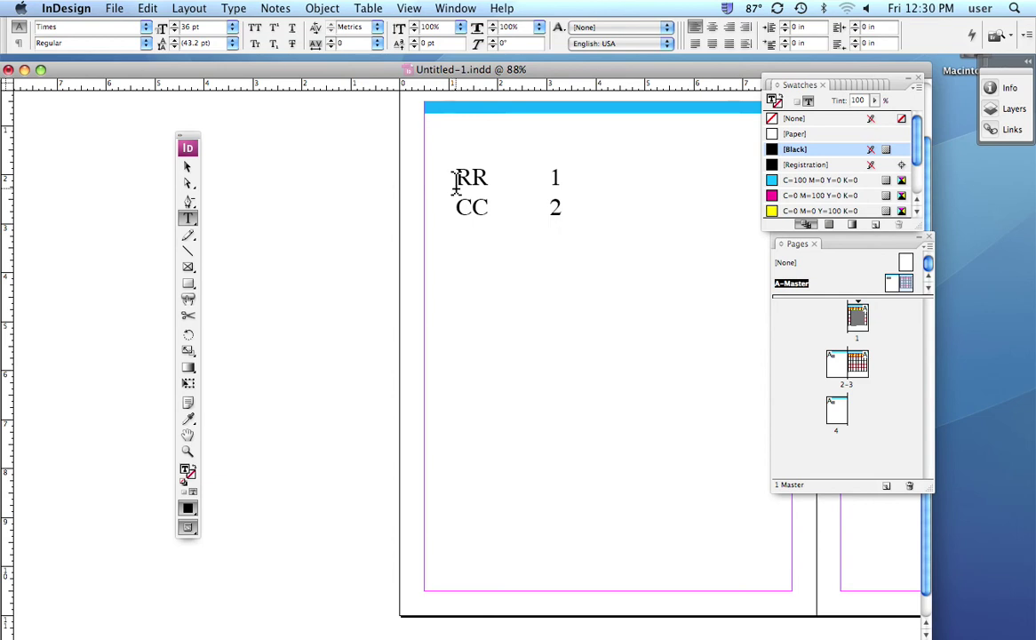
Step: Delete the sample text frame from the left master page
left_click(189, 167)
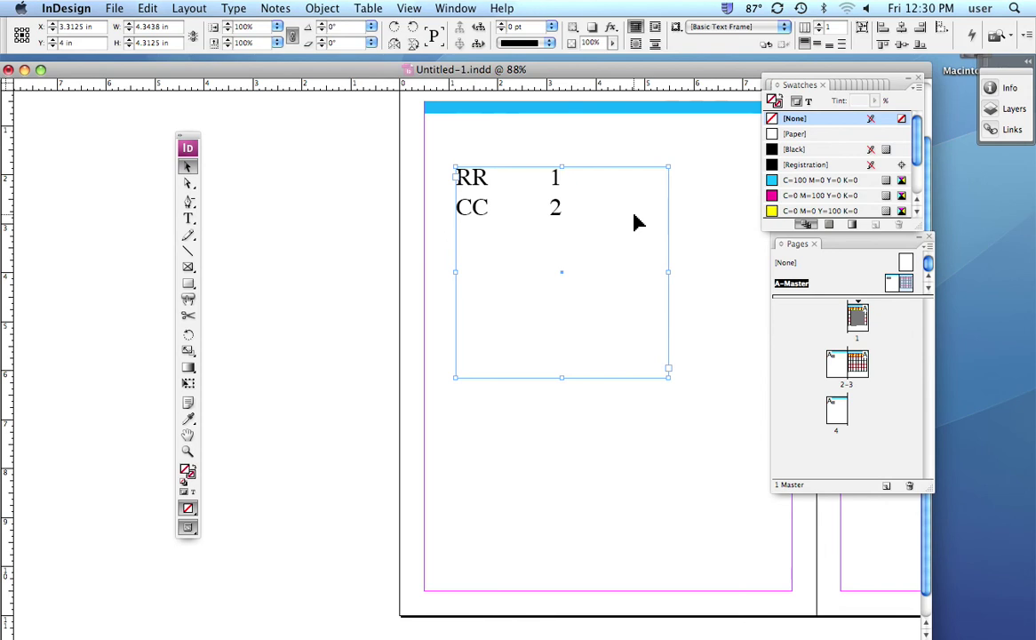
key("Delete")
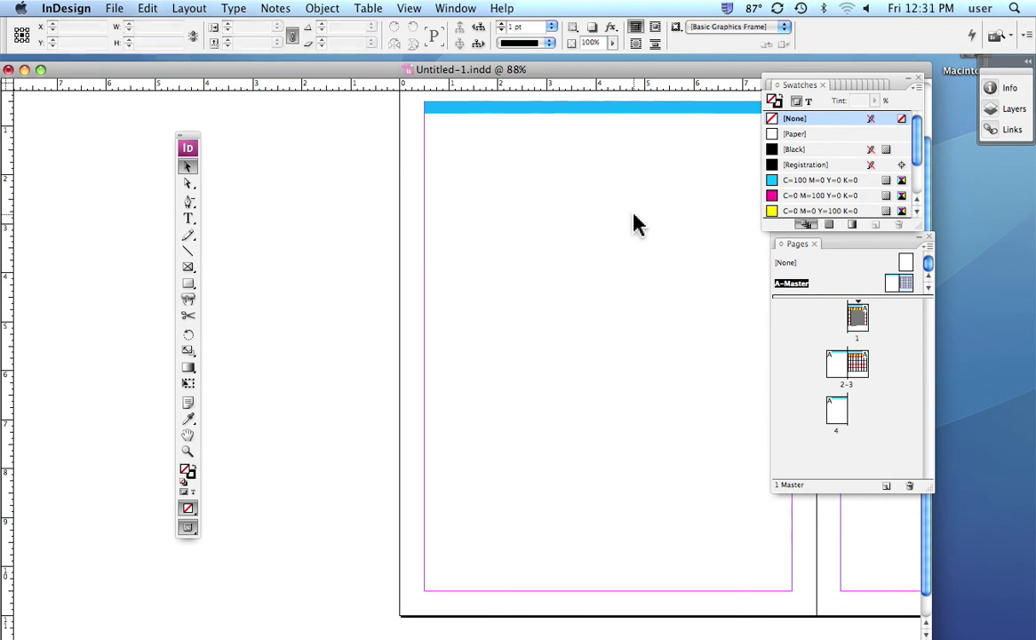
Step: Clear the numbers 1 to 7 from the table's header row on the right page of A-Master
key("space")
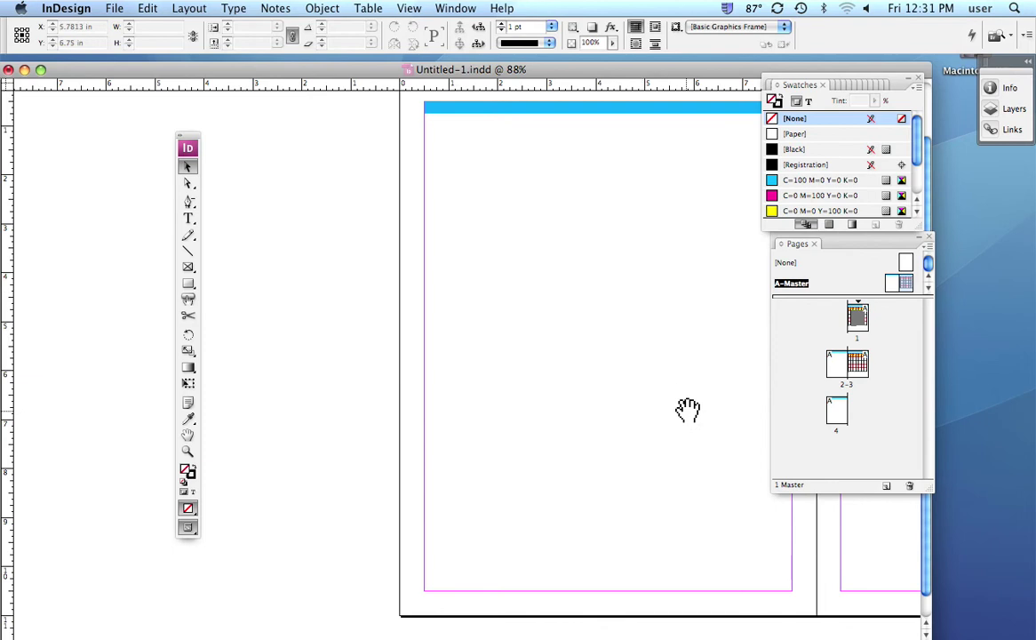
left_click_drag(711, 429, 199, 465)
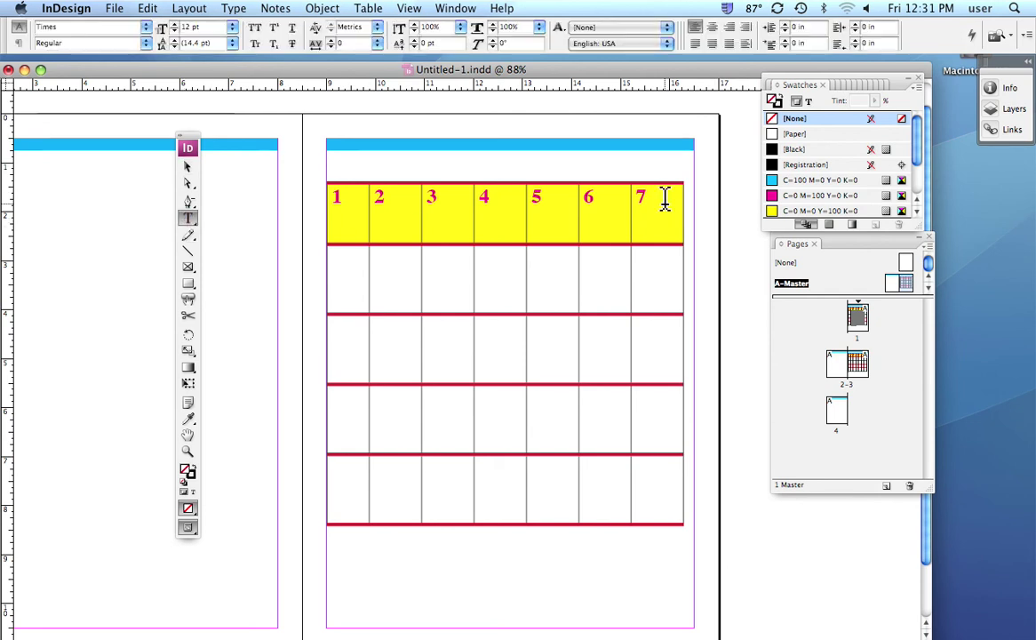
left_click_drag(663, 199, 293, 224)
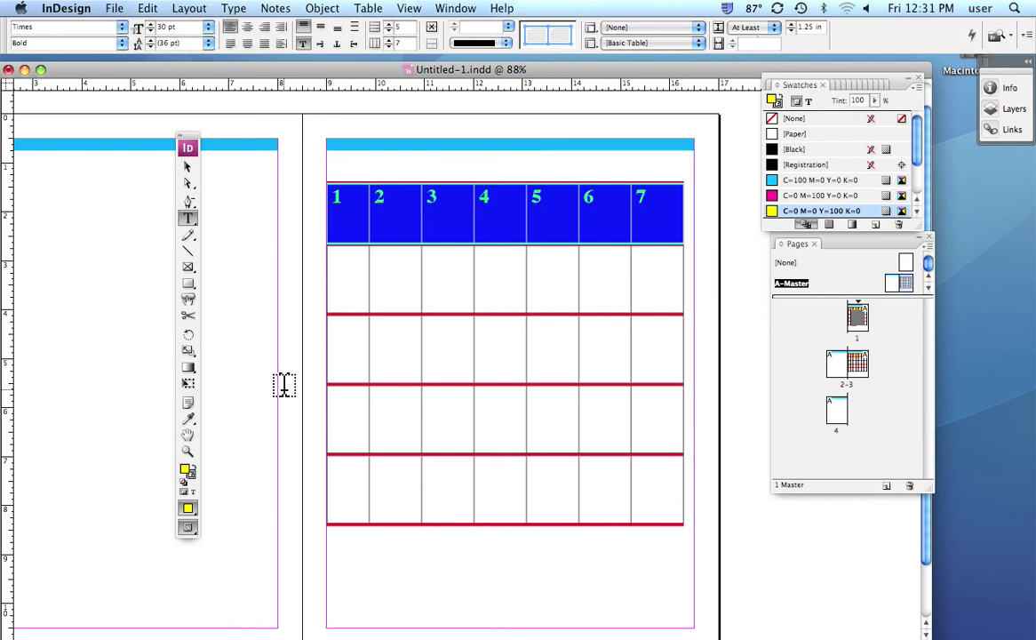
key("BackSpace")
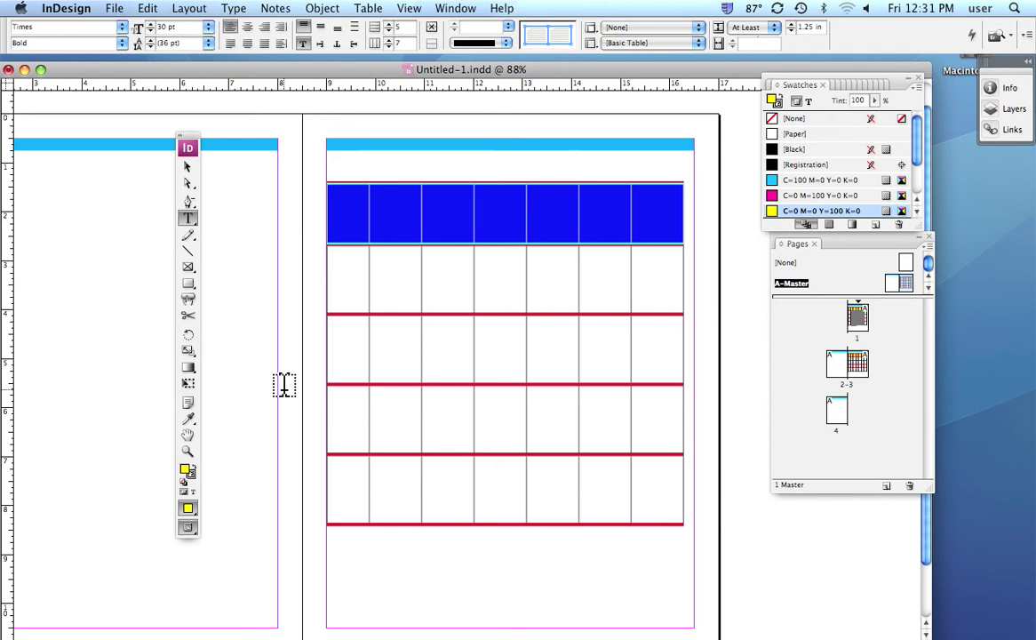
double_click(900, 285)
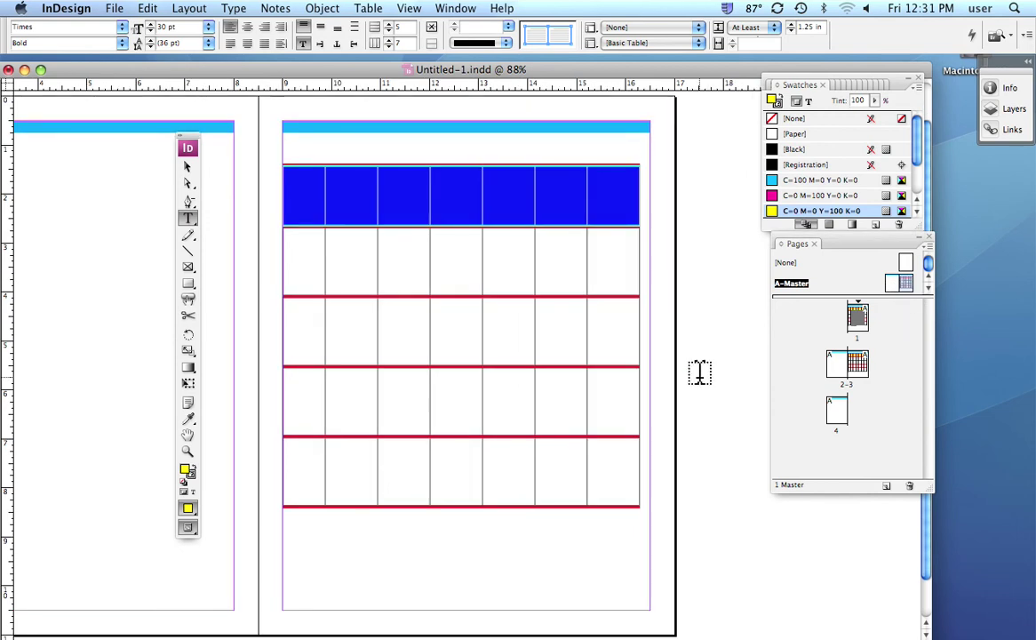
left_click(187, 169)
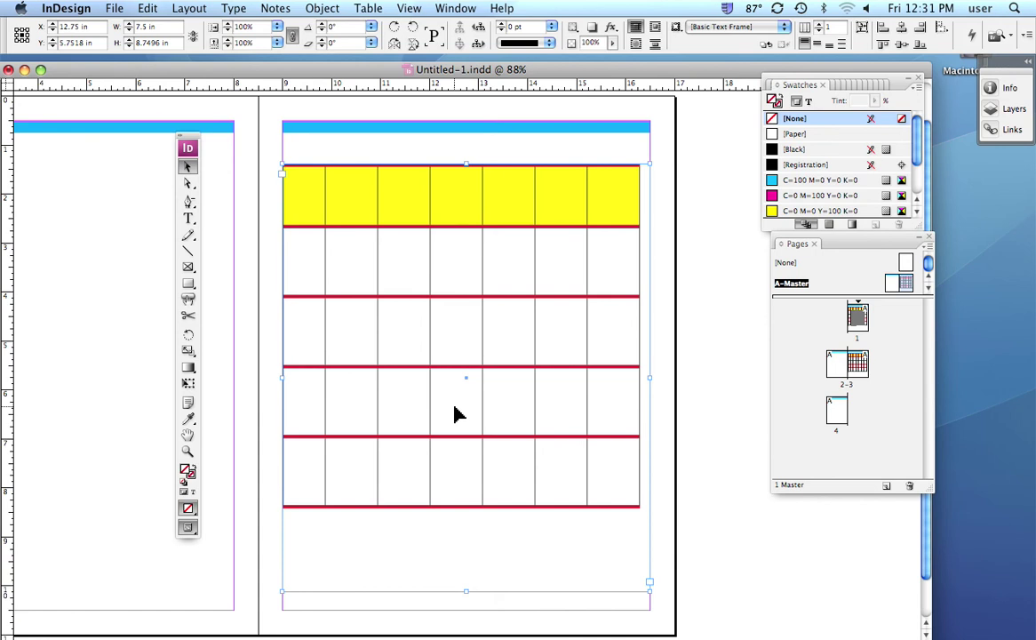
Step: Create a new layer and name it "numbers", keeping the green layer color
left_click(995, 107)
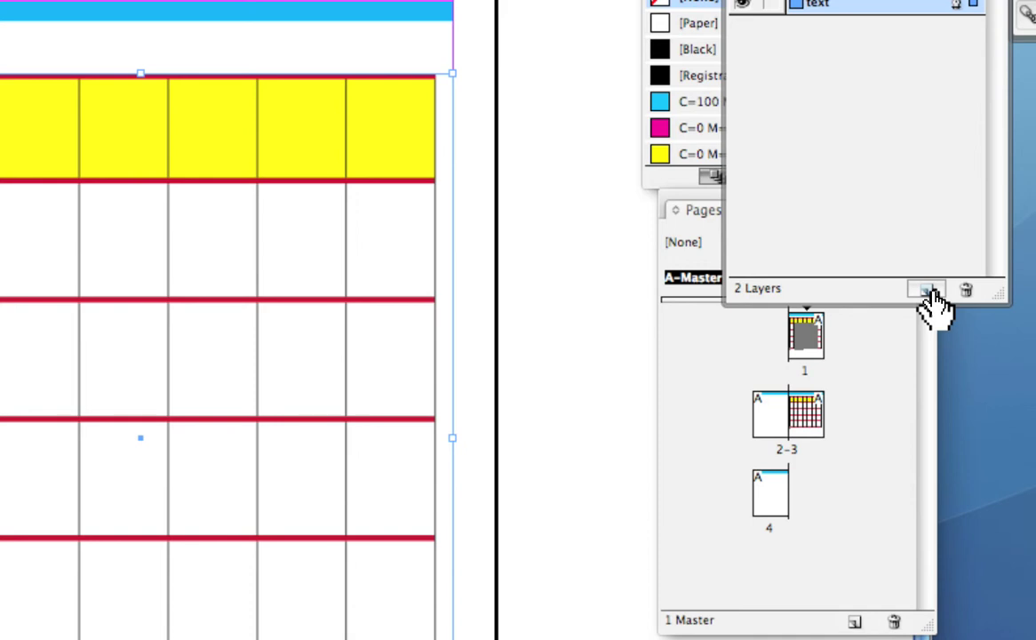
left_click(926, 291)
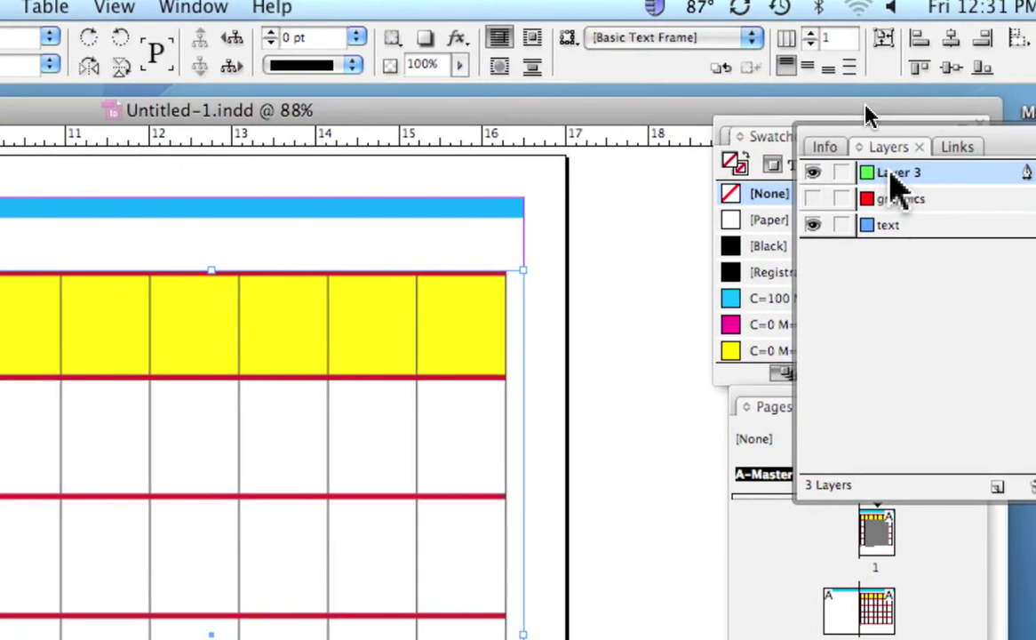
double_click(892, 176)
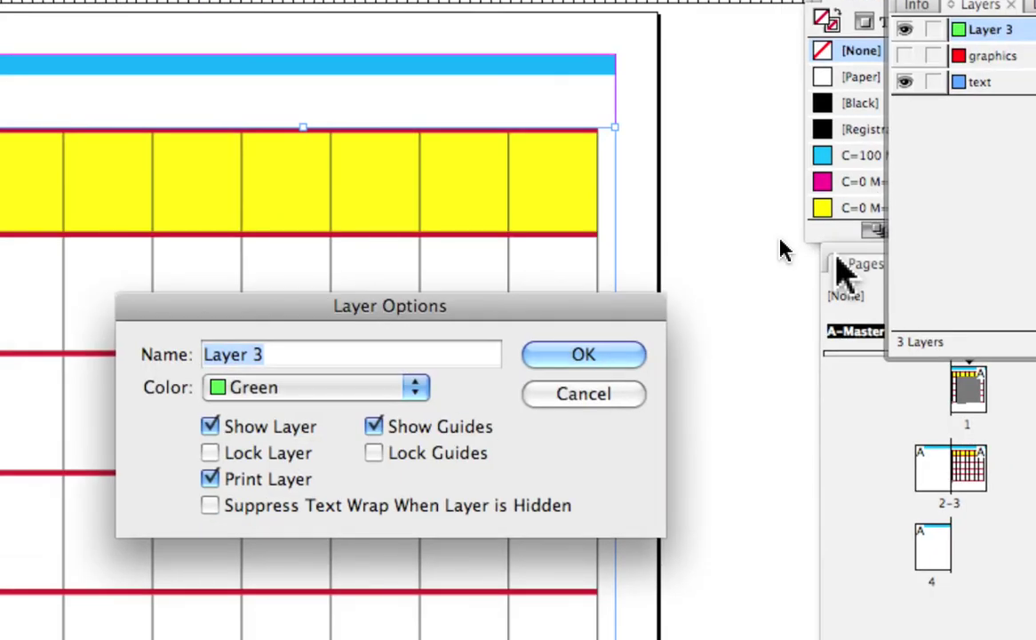
type("nu")
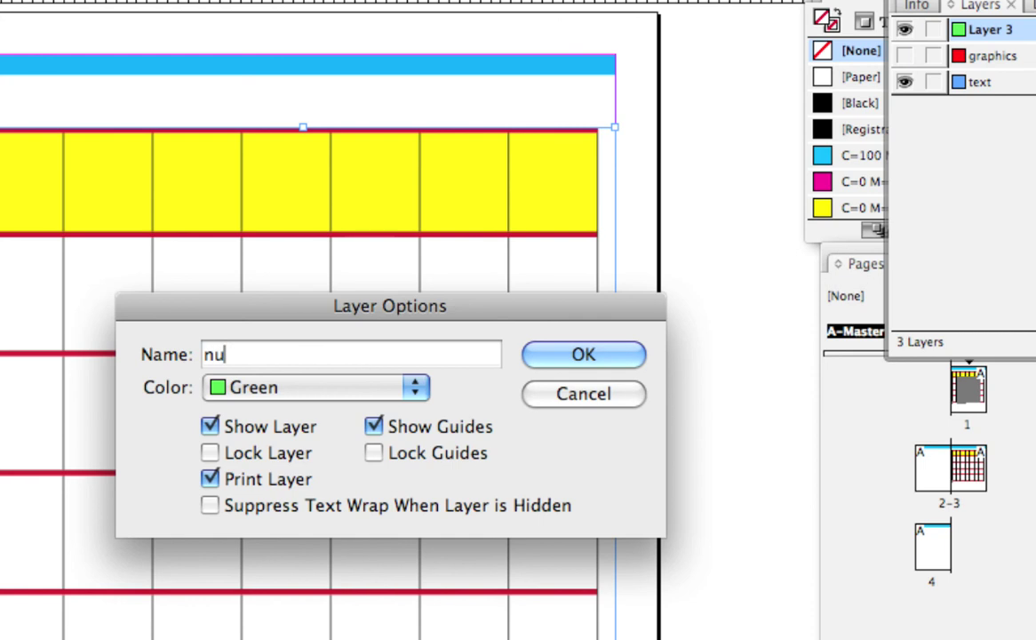
type("mbers")
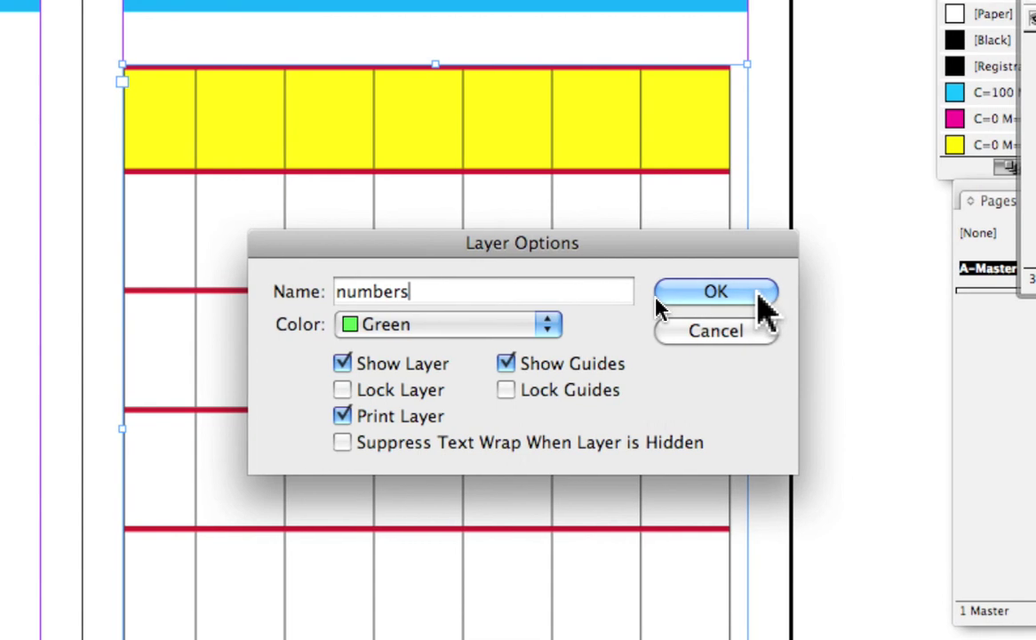
left_click(759, 298)
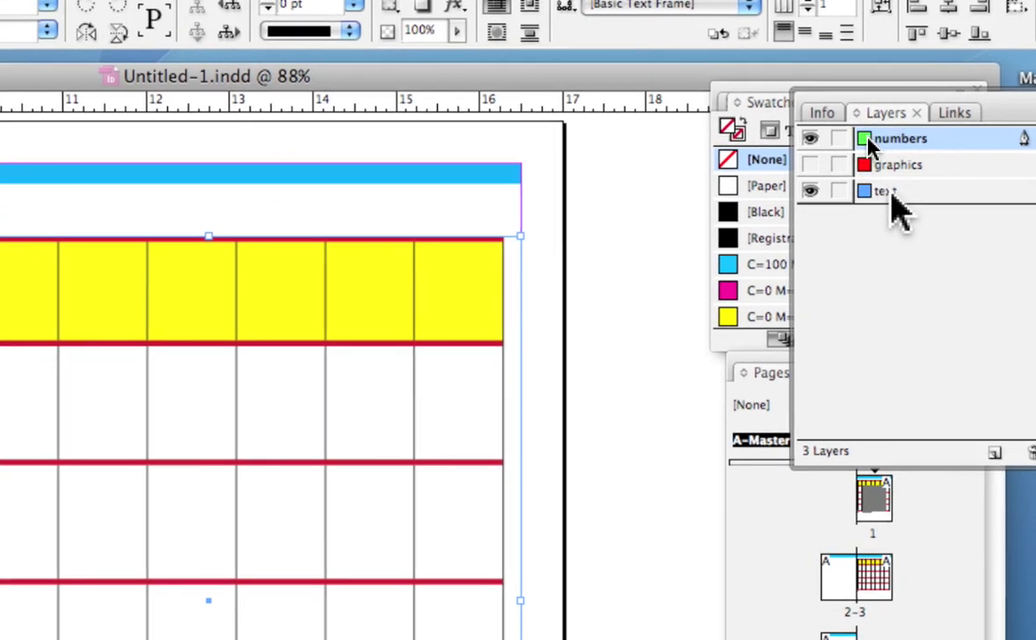
Step: Rename the text layer as "grid" and lock it
double_click(892, 195)
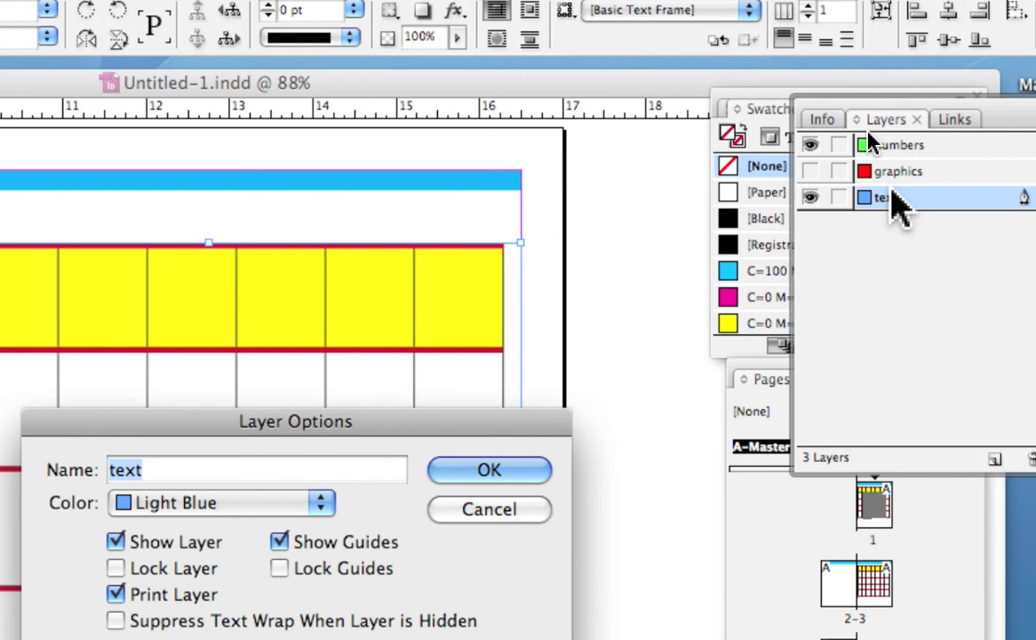
type("grid")
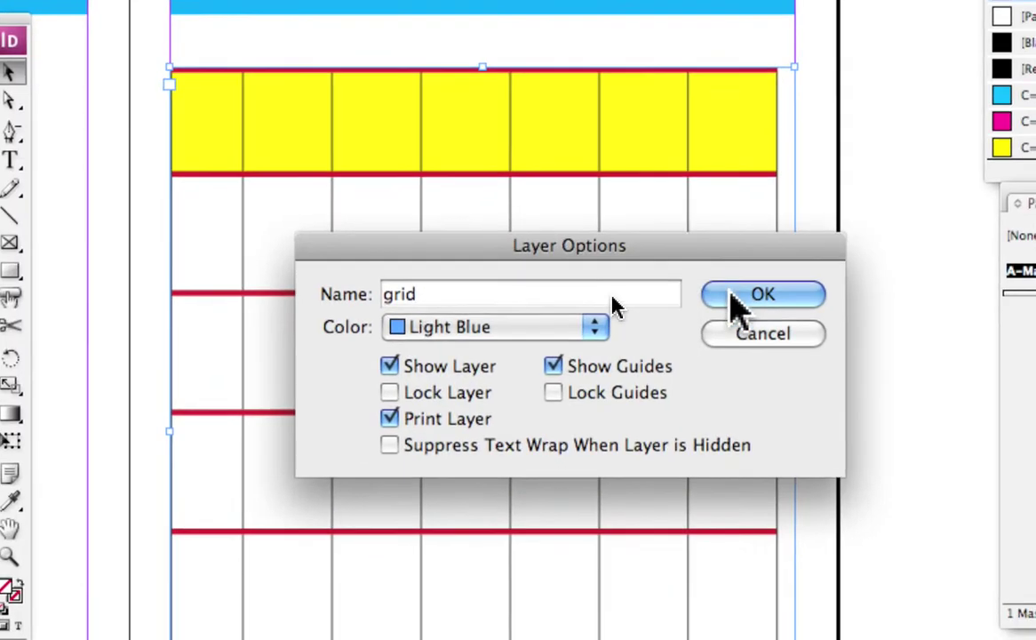
left_click(761, 295)
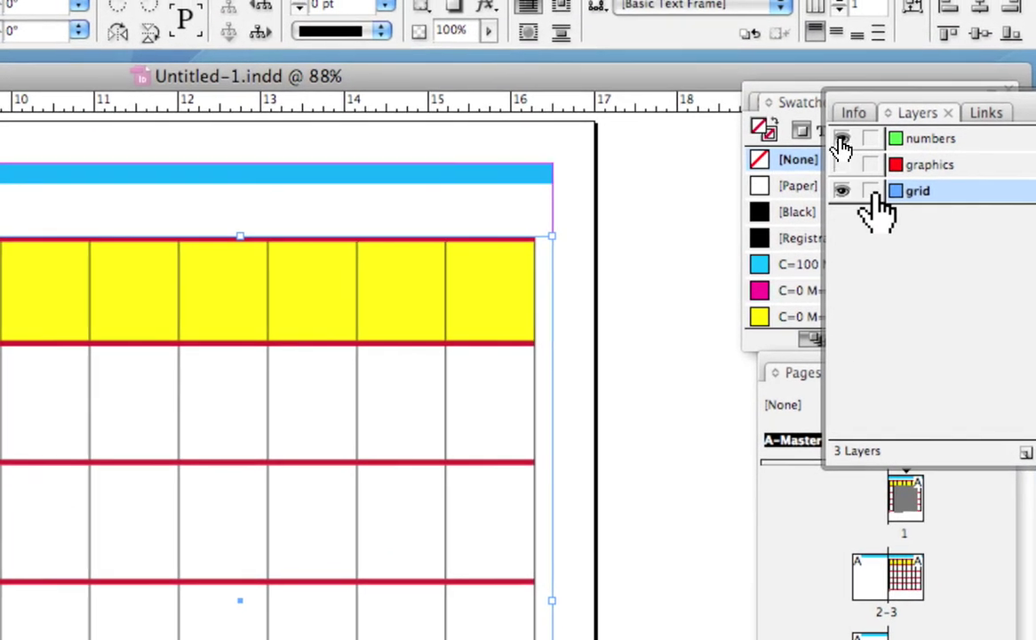
left_click(871, 191)
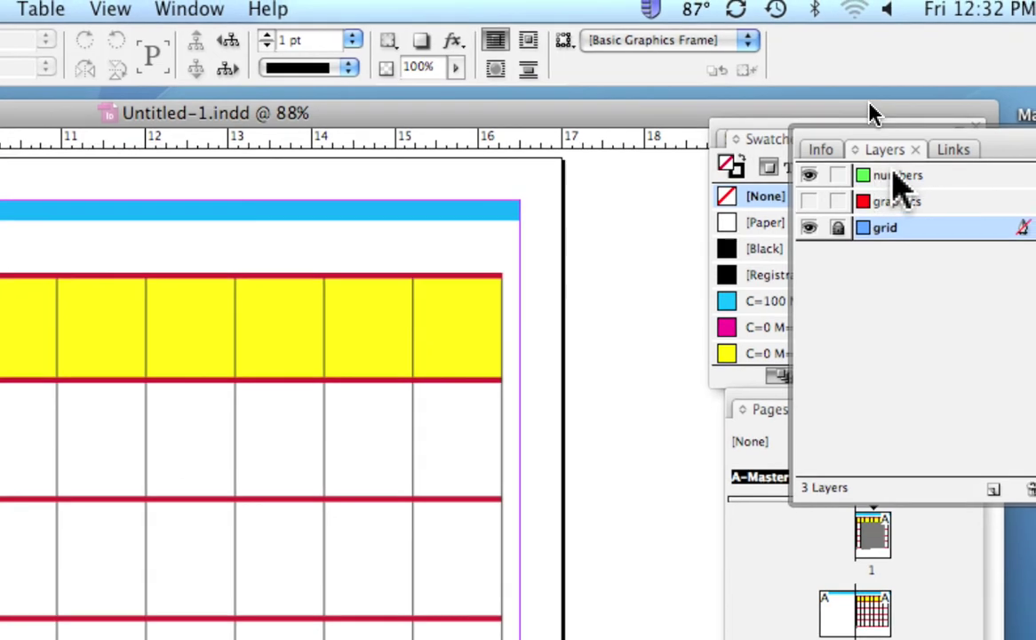
Step: On the numbers layer, draw a text frame about 7.28 in wide over the table and extend its top edge to the table's top line
left_click(897, 173)
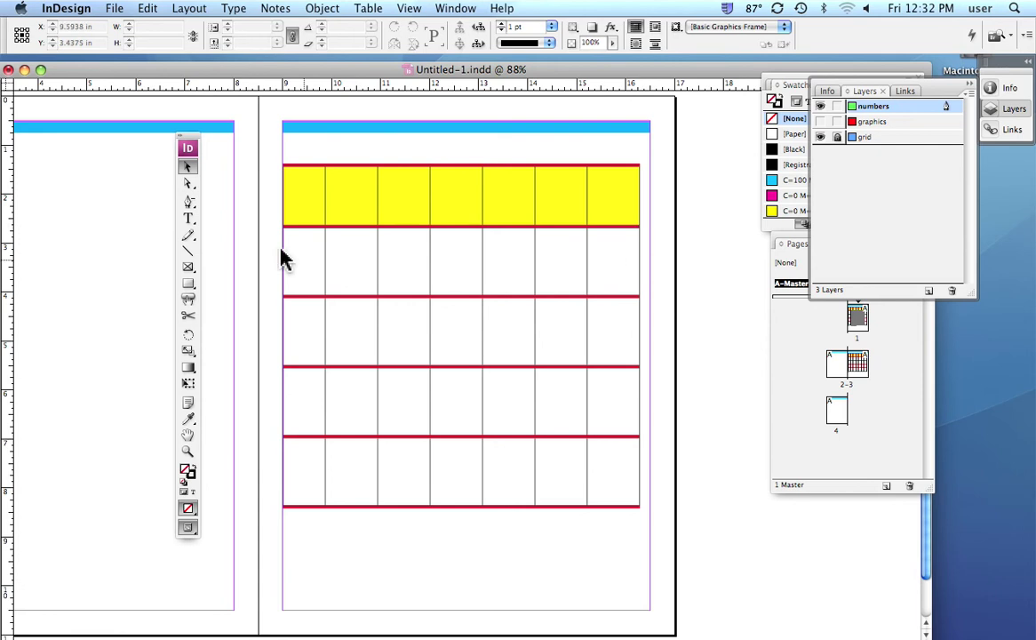
left_click(189, 219)
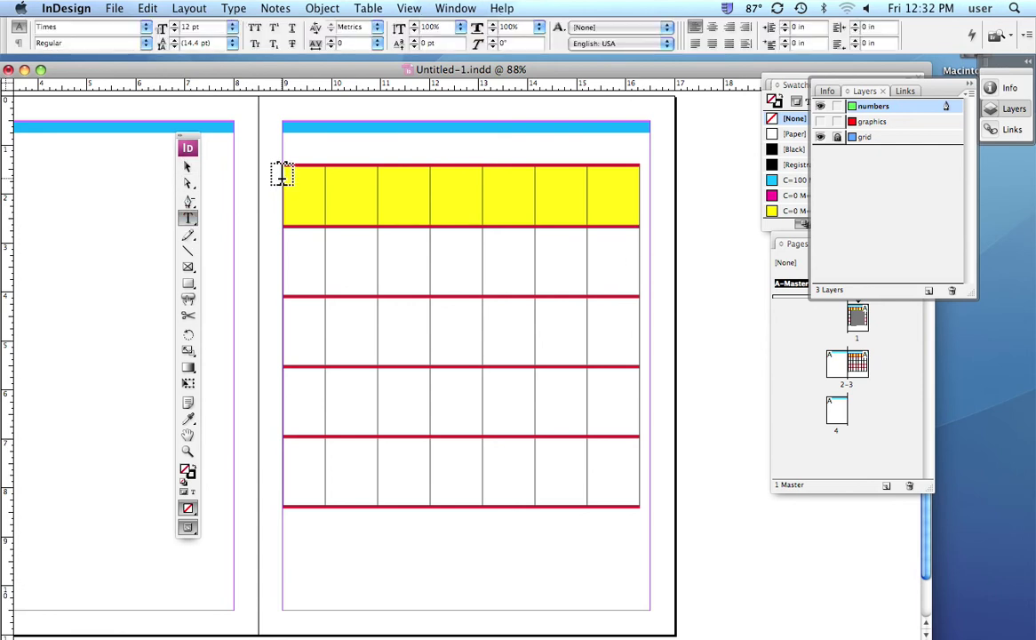
left_click_drag(282, 183, 637, 501)
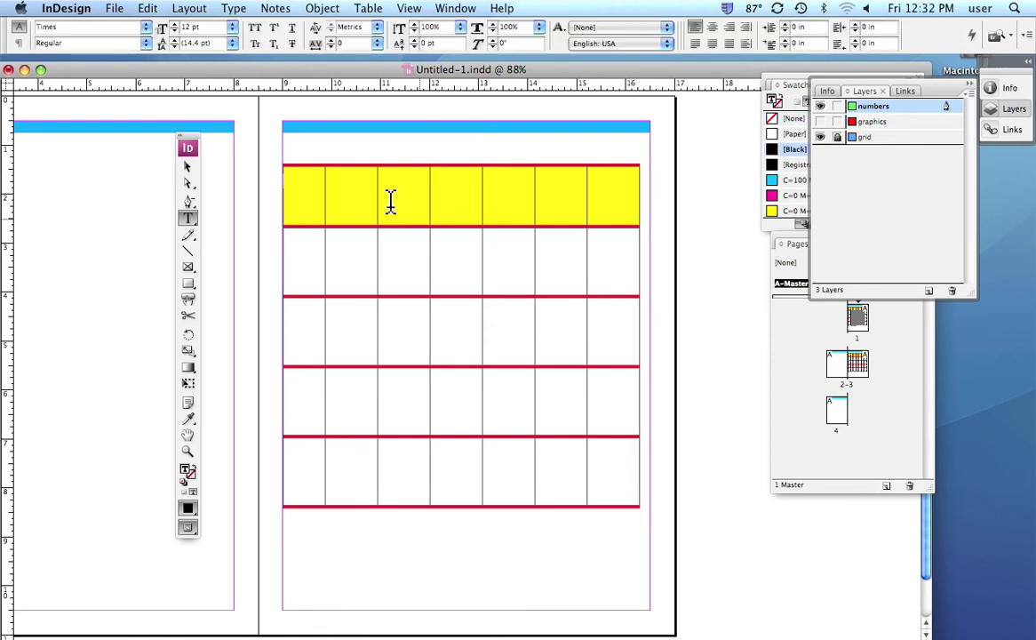
left_click(188, 168)
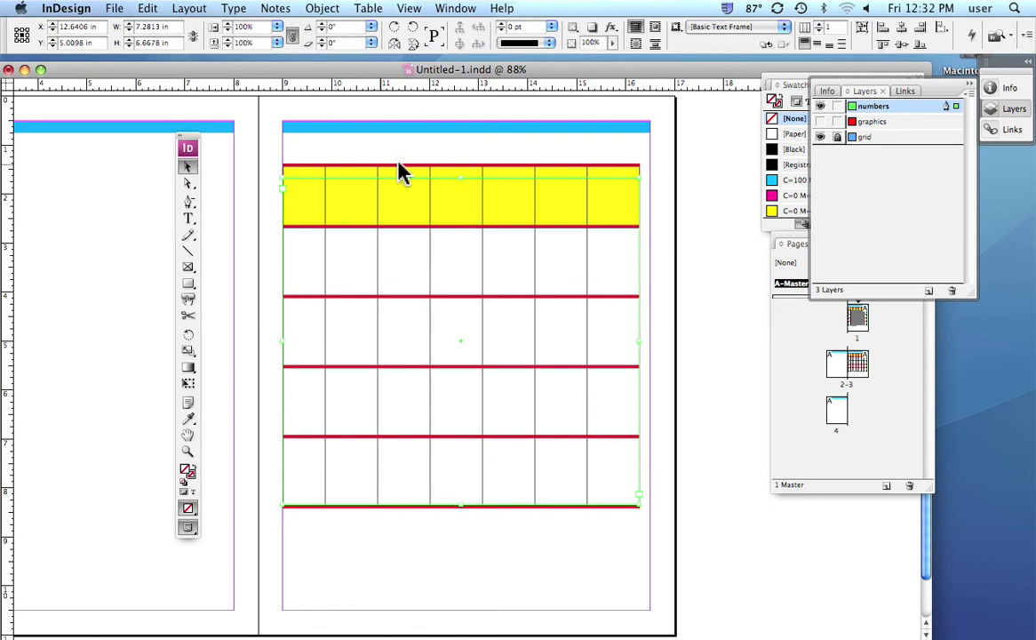
left_click_drag(461, 180, 461, 164)
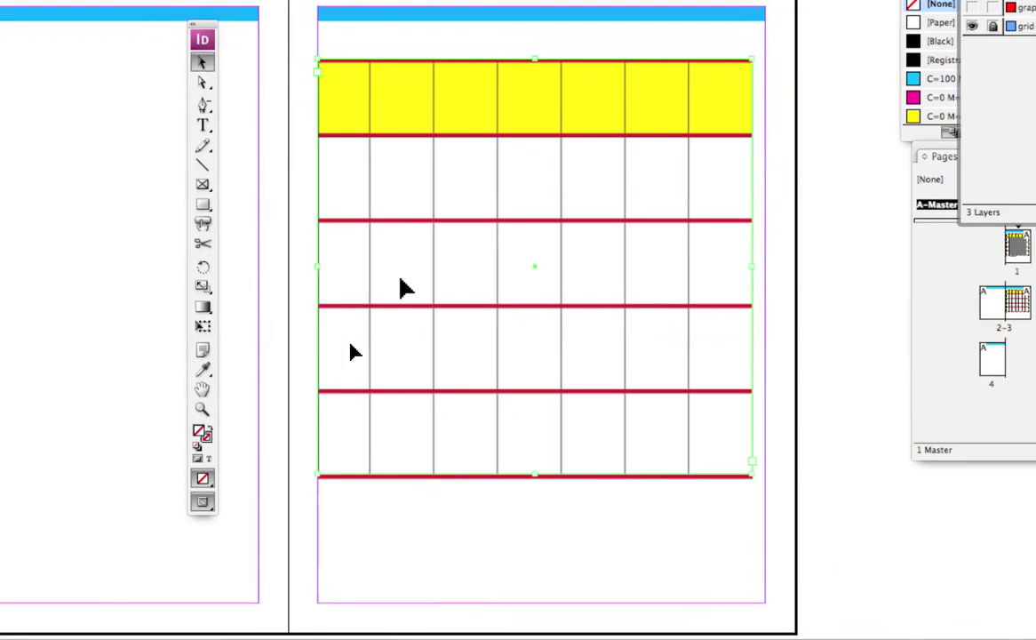
Step: Enter a 1 in the new text frame and enlarge it to 42 pt
left_click(228, 216)
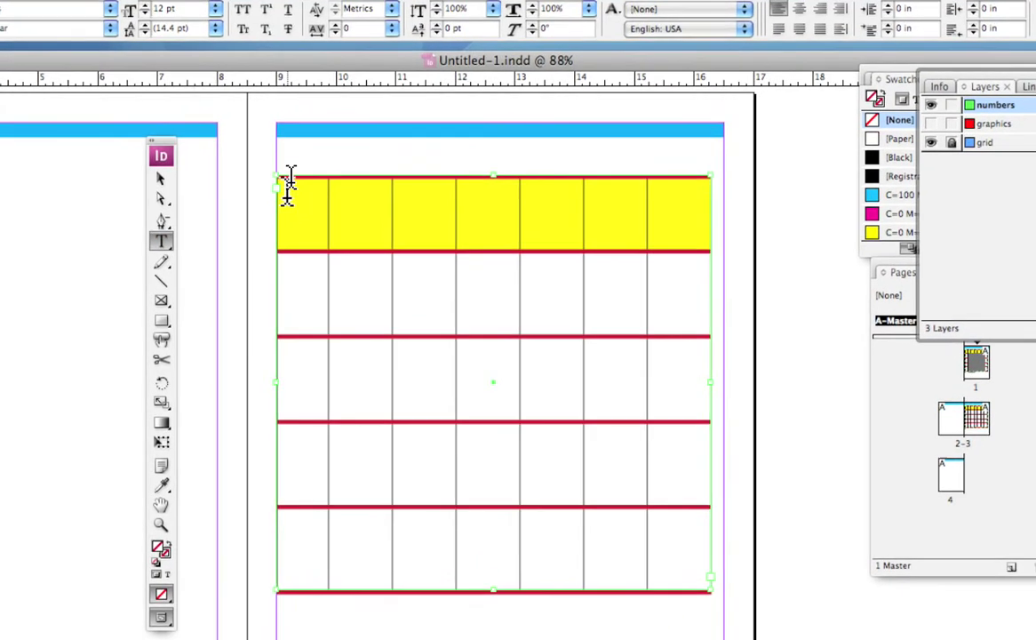
left_click(286, 182)
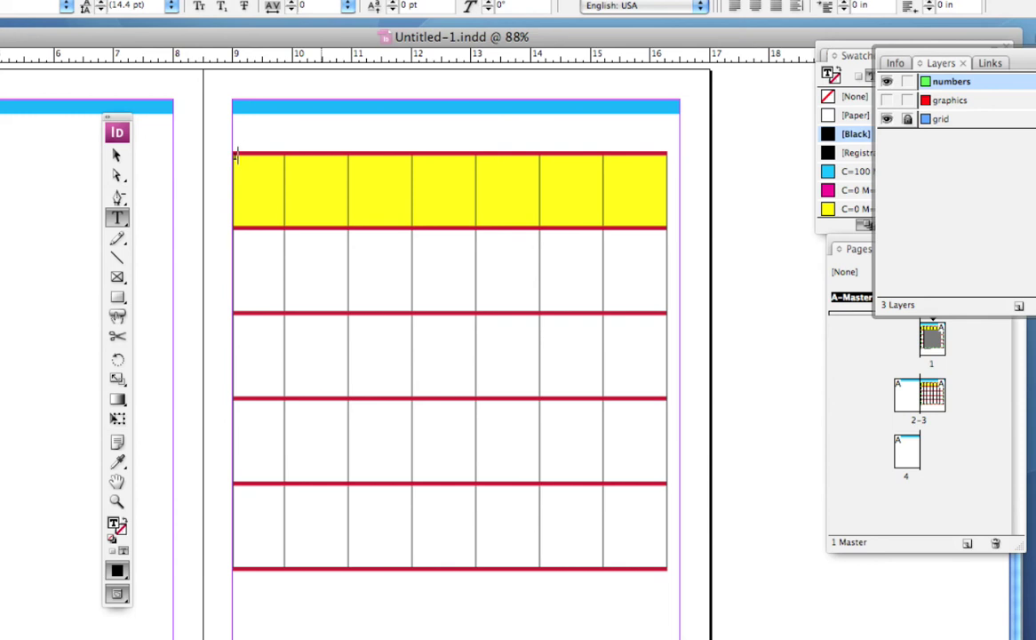
key("super+a")
key("super+shift+period")
key("super+shift+period")
key("super+shift+period")
key("super+shift+period")
key("super+shift+period")
key("super+shift+period")
key("super+shift+period")
key("super+shift+period")
key("super+shift+period")
key("super+shift+period")
key("super+shift+period")
key("super+shift+period")
key("super+shift+period")
key("super+shift+period")
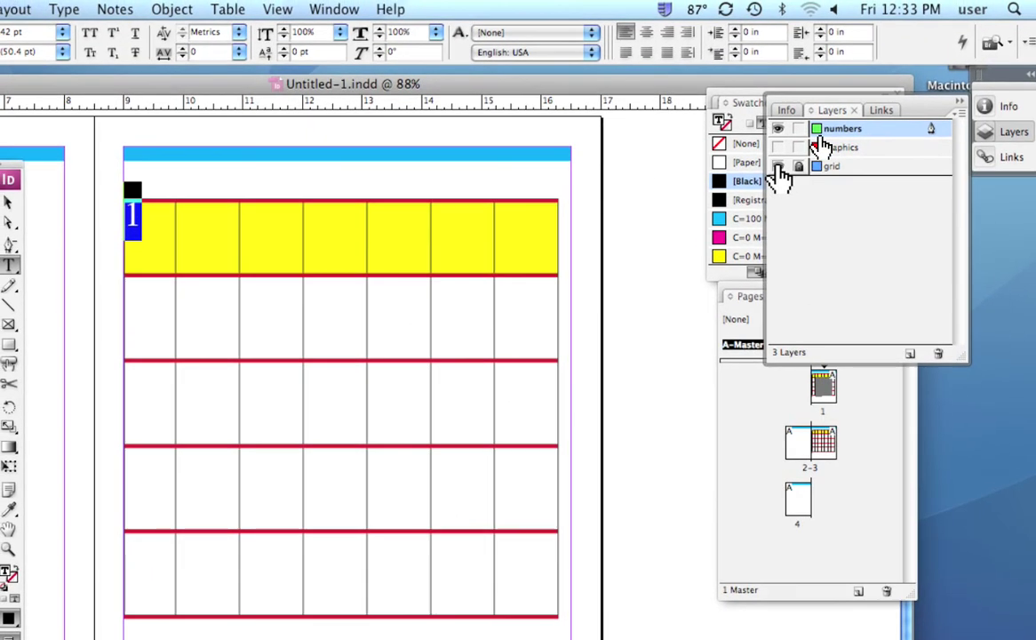
Step: Hide the grid layer and continue the spaced numbers after the 1, with 2 to 7 on the first line and 8 to 12 on the second
left_click(778, 167)
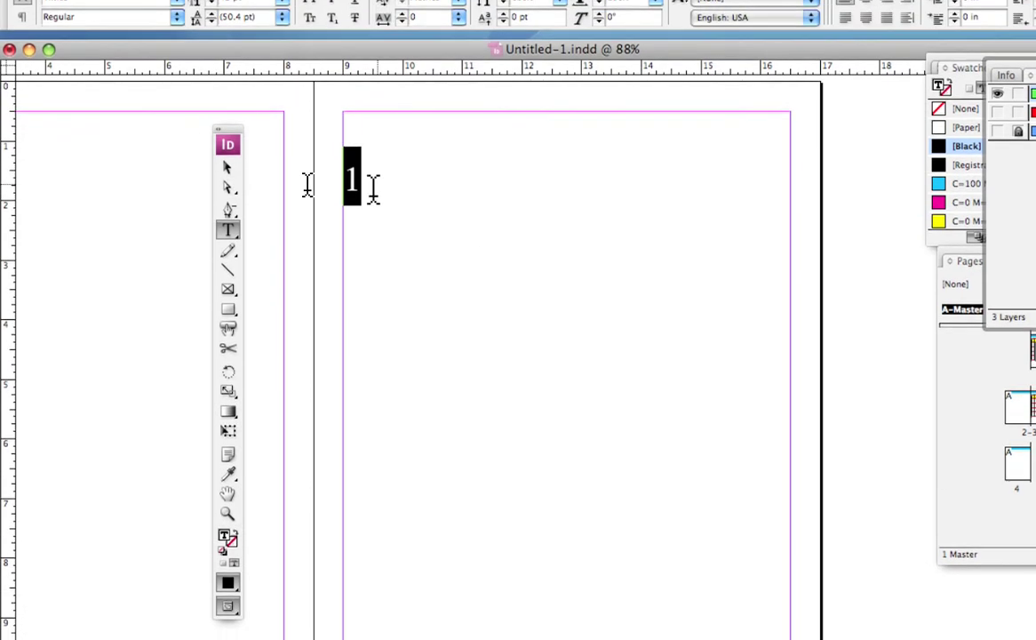
key("Right")
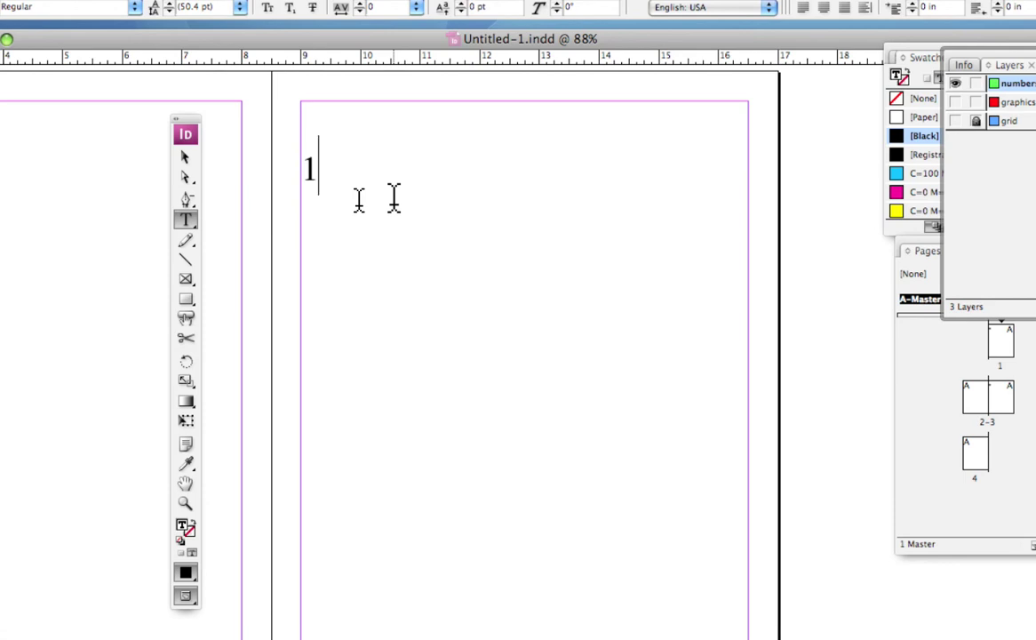
type("2")
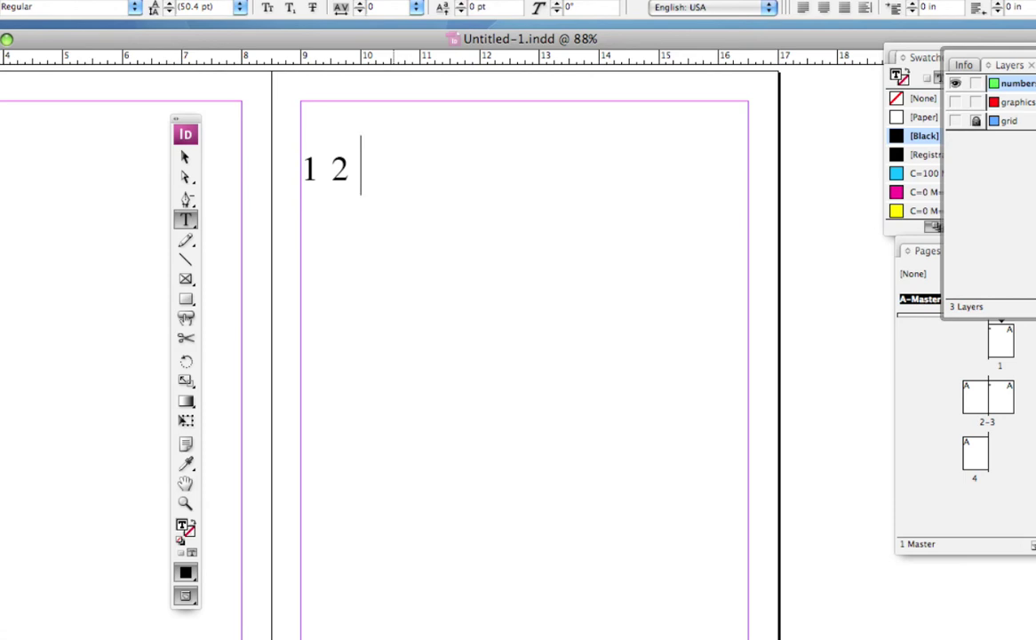
type(" 3 4 ")
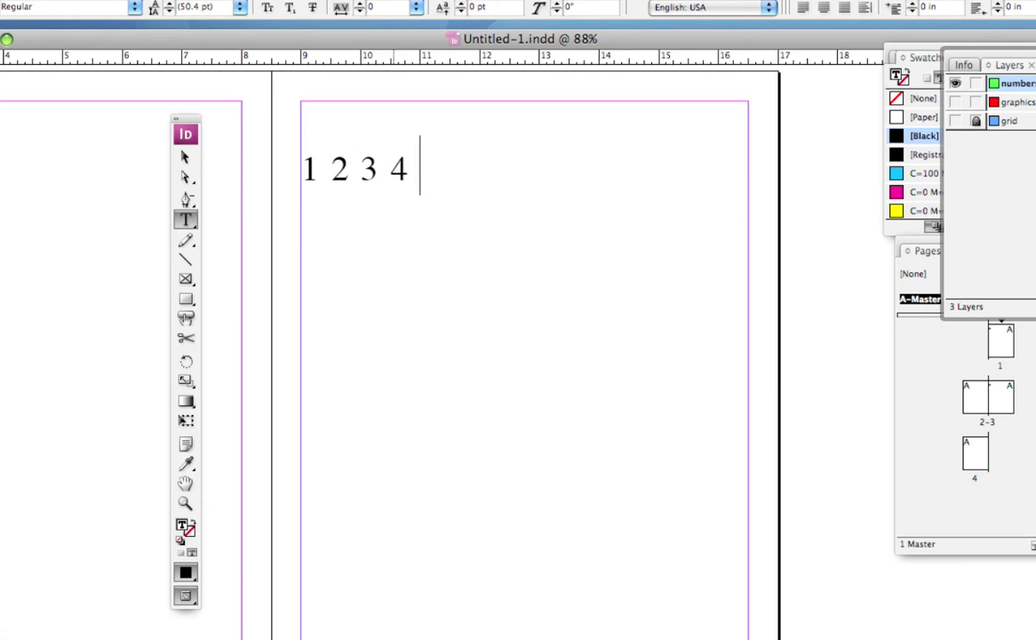
type("5 6 7")
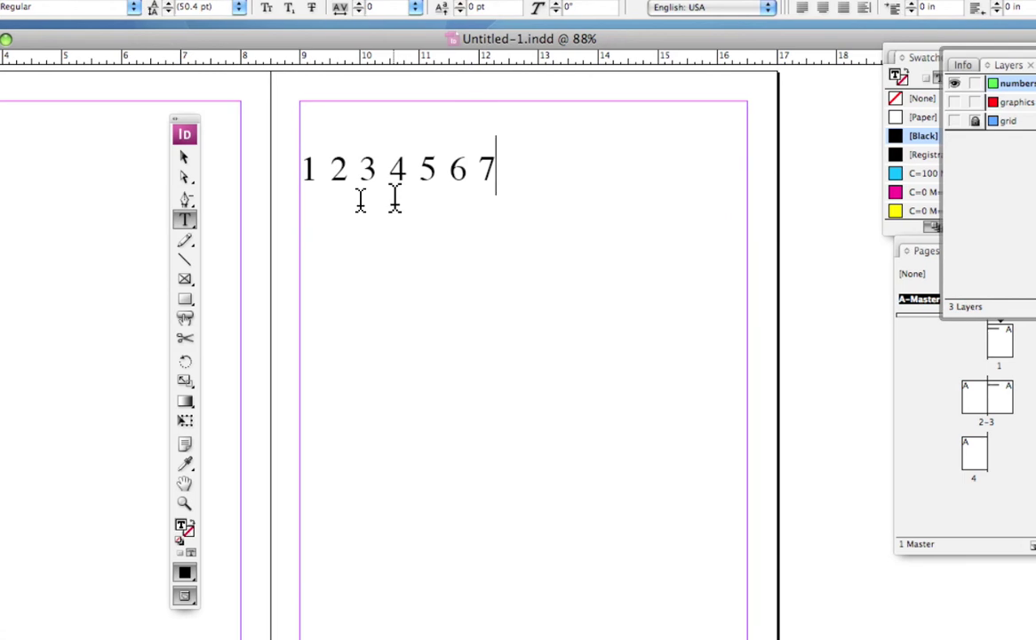
key("Return")
type("8 9 ")
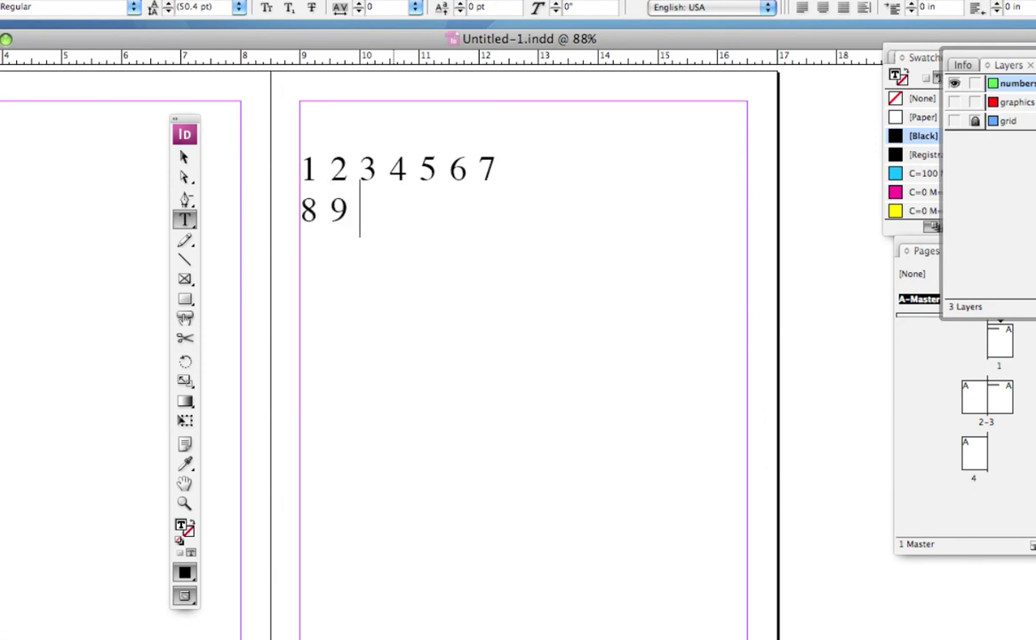
type("10  11")
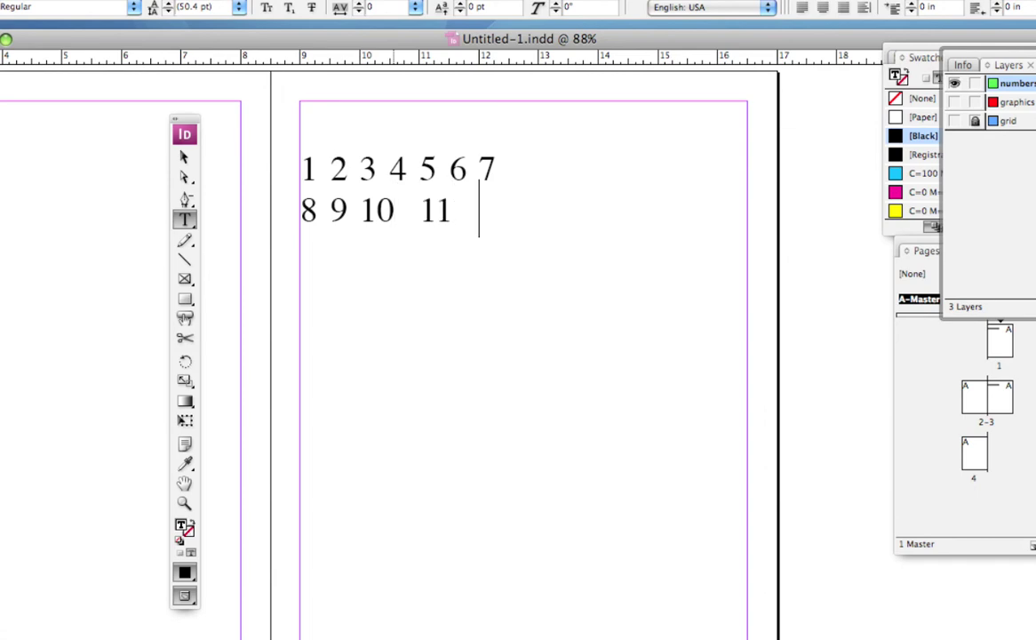
type("  12")
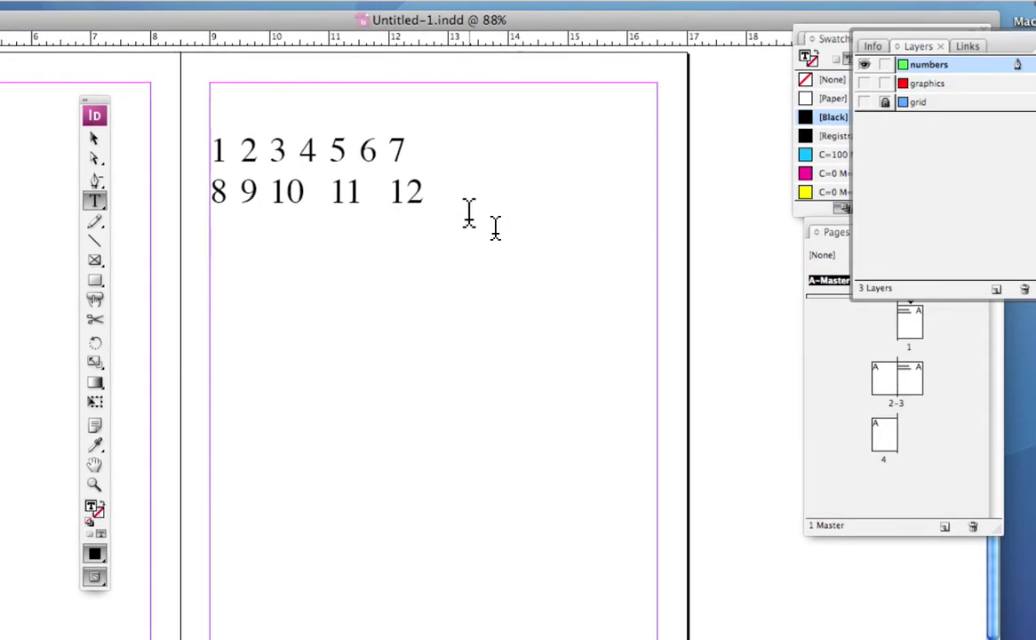
Step: Select both lines of numbers and show the grid layer again
left_click_drag(542, 212, 327, 147)
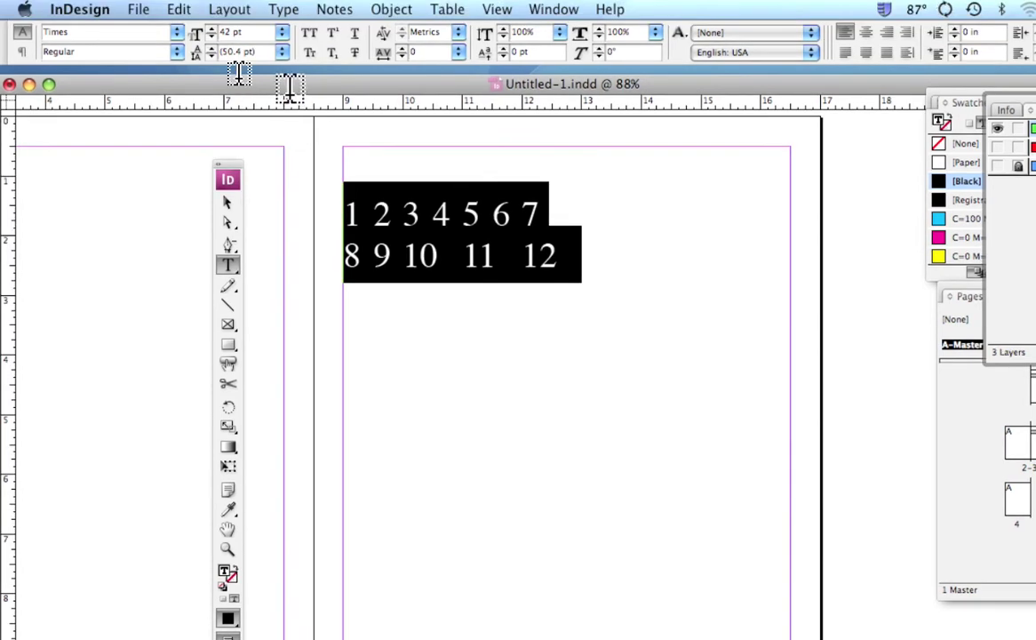
left_click(282, 9)
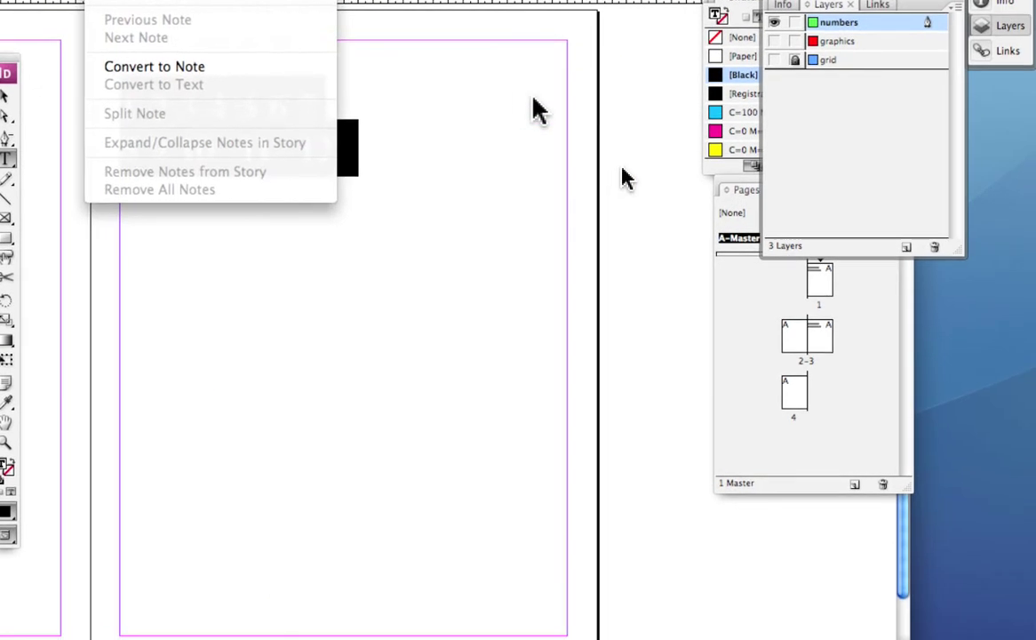
left_click(540, 111)
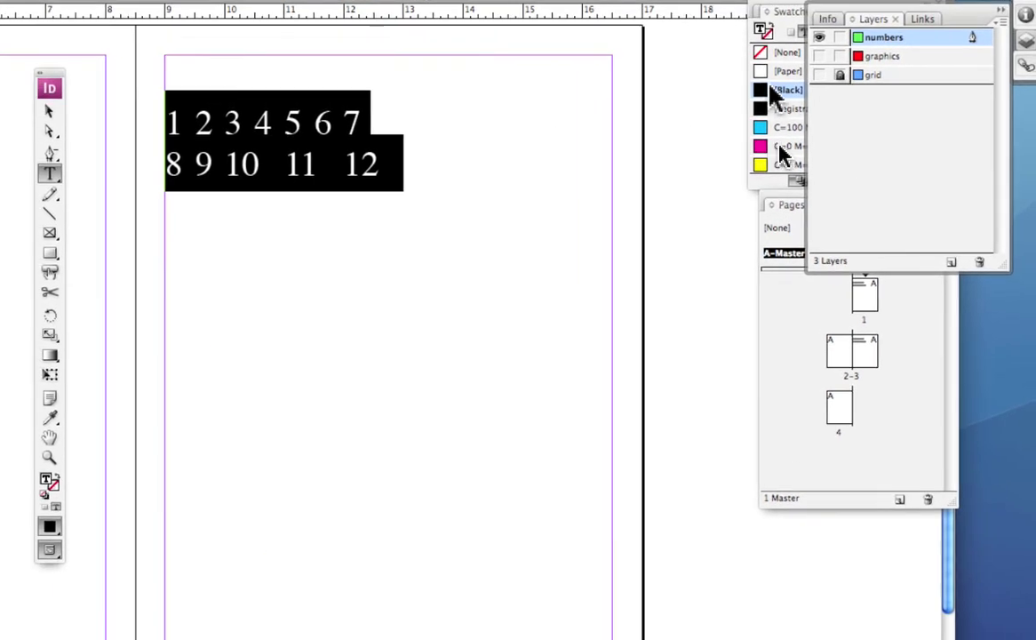
left_click(779, 75)
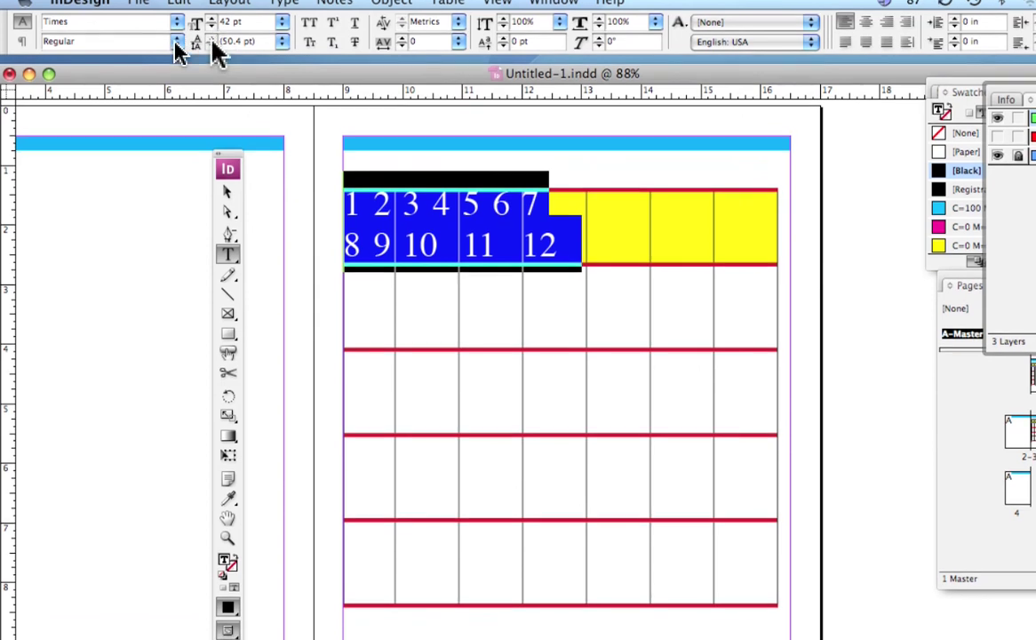
Step: Try leading values between 44 pt and 69 pt on the two lines of numbers
left_click(213, 48)
left_click(211, 45)
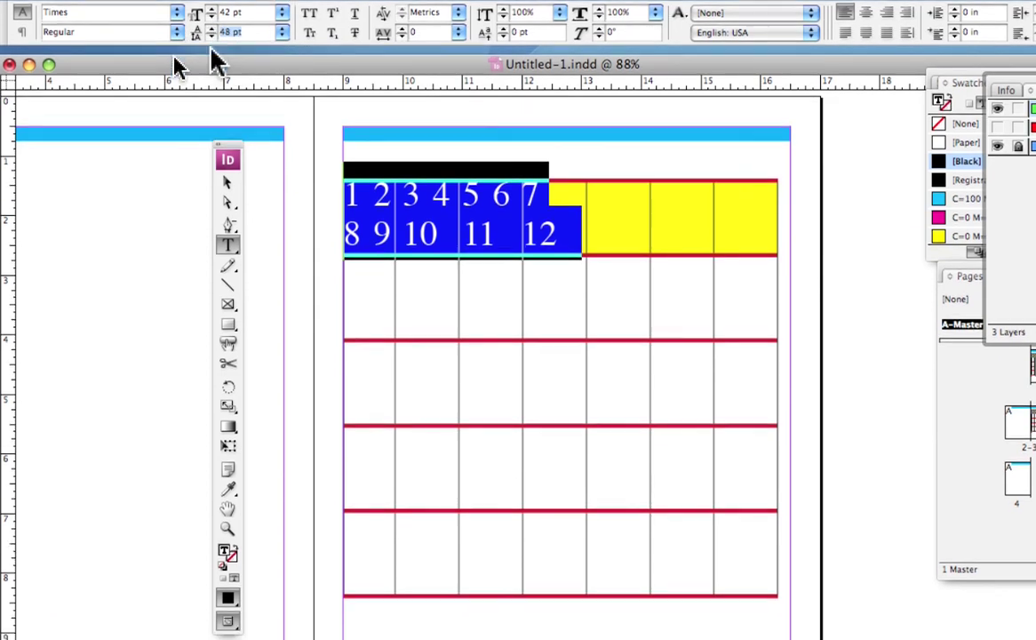
left_click(210, 46)
left_click(210, 45)
left_click(211, 45)
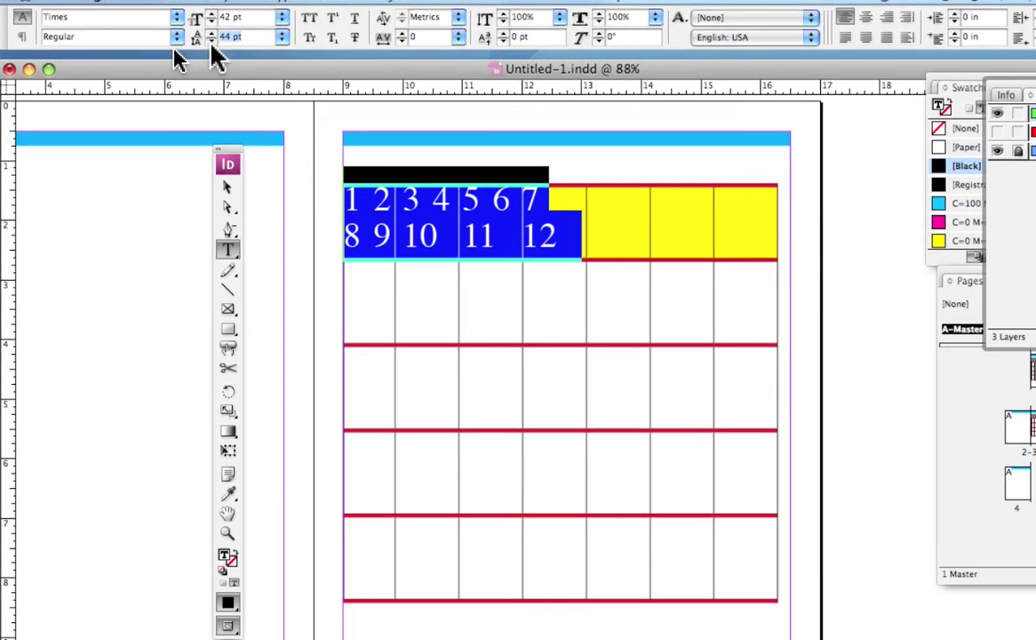
left_click(211, 46)
left_click(210, 46)
left_click(210, 46)
left_click(210, 46)
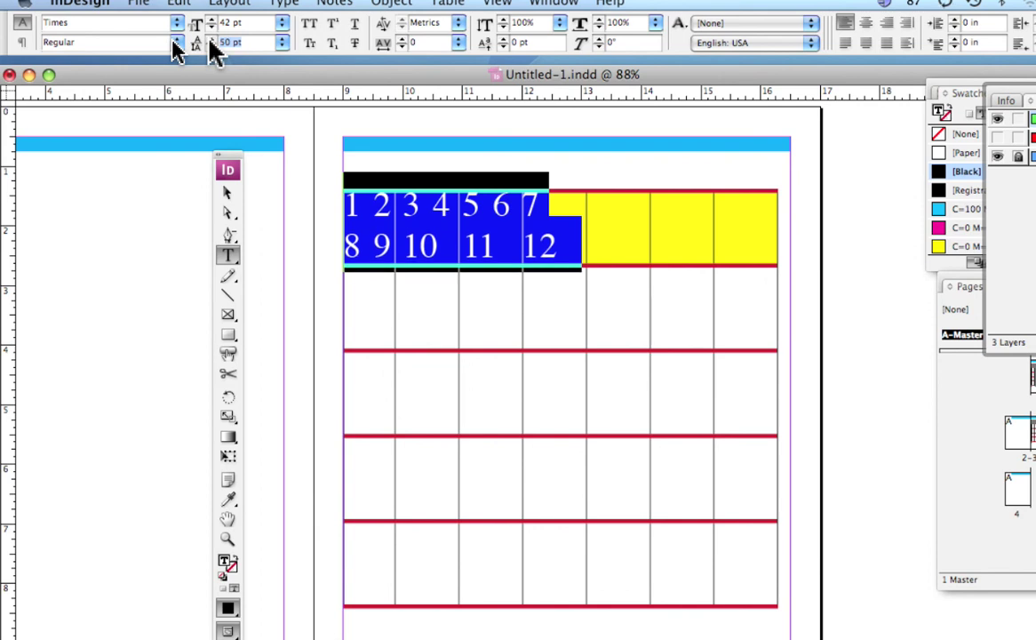
left_click(211, 47)
left_click(211, 47)
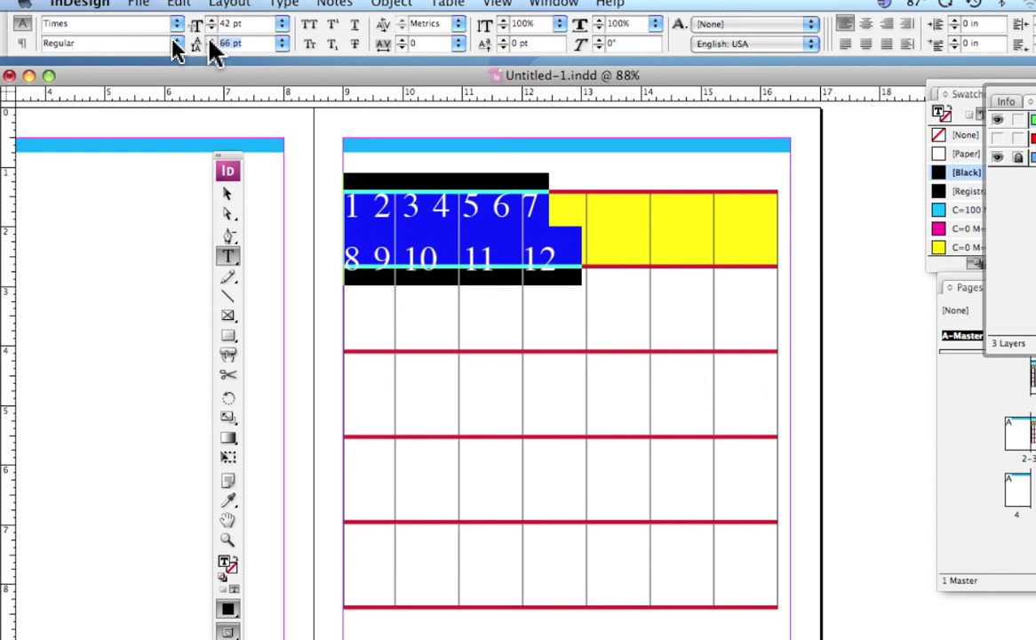
left_click(210, 41)
left_click(211, 41)
left_click(211, 41)
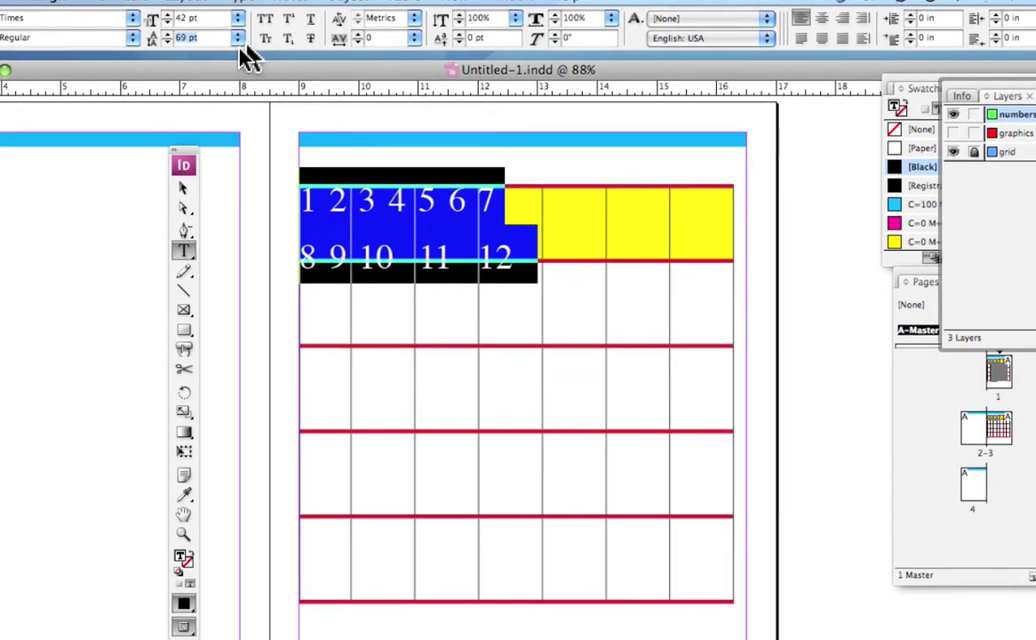
Step: Try 72 pt and 84 pt leading to align the second line of numbers with the table's second row
left_click(246, 45)
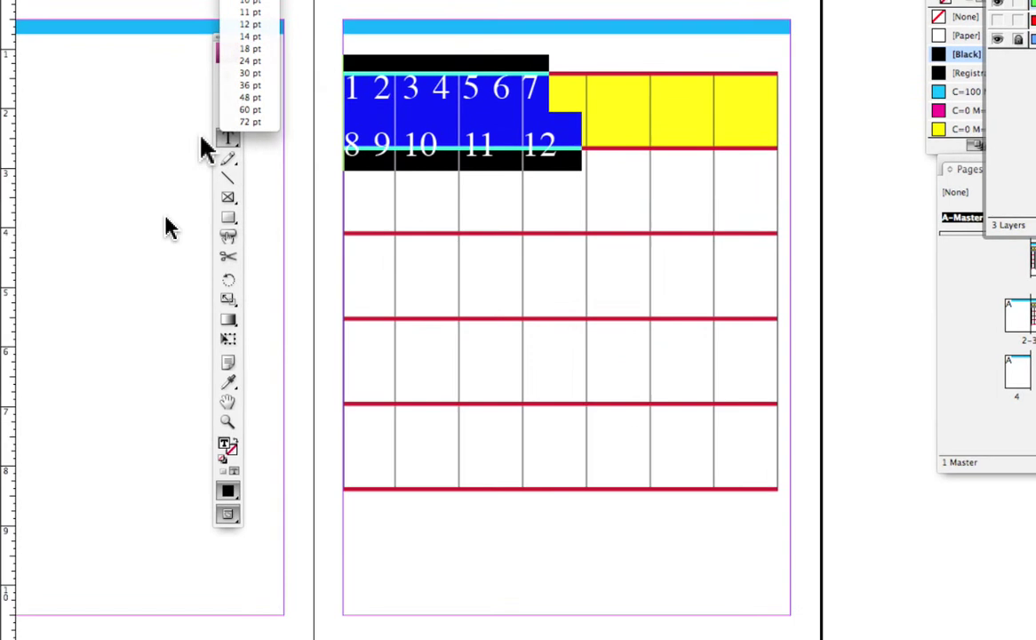
left_click(249, 122)
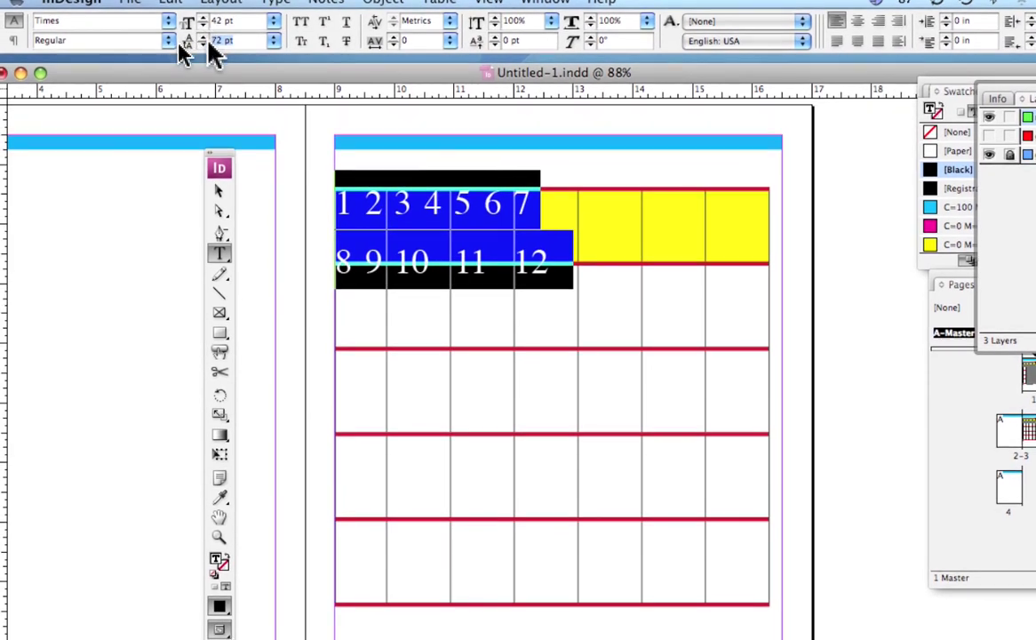
type("84")
key("Return")
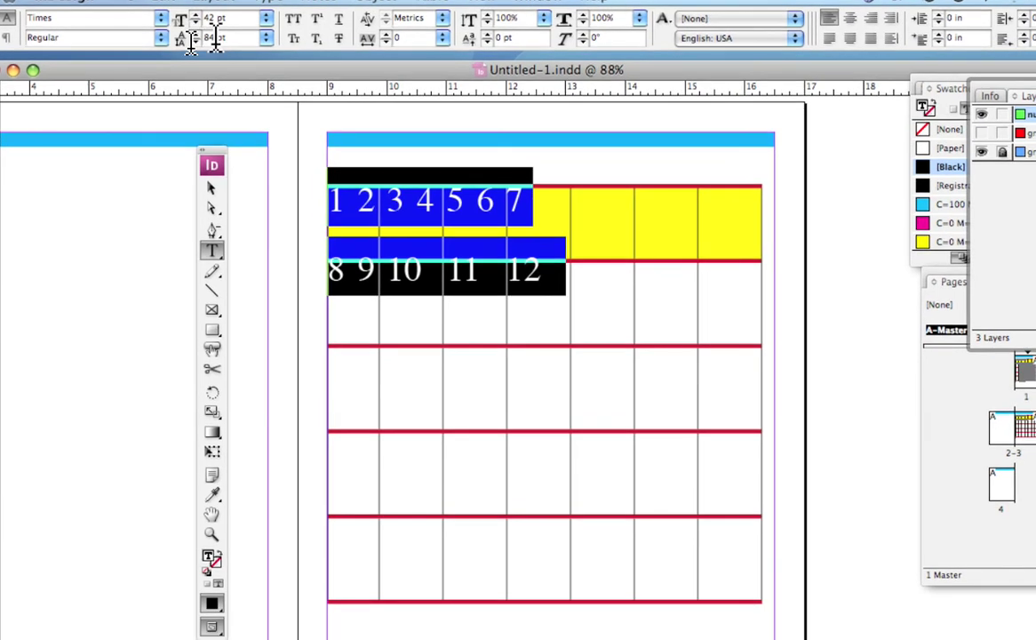
Step: Set the leading of the selected numbers to 90 pt
type("9 1")
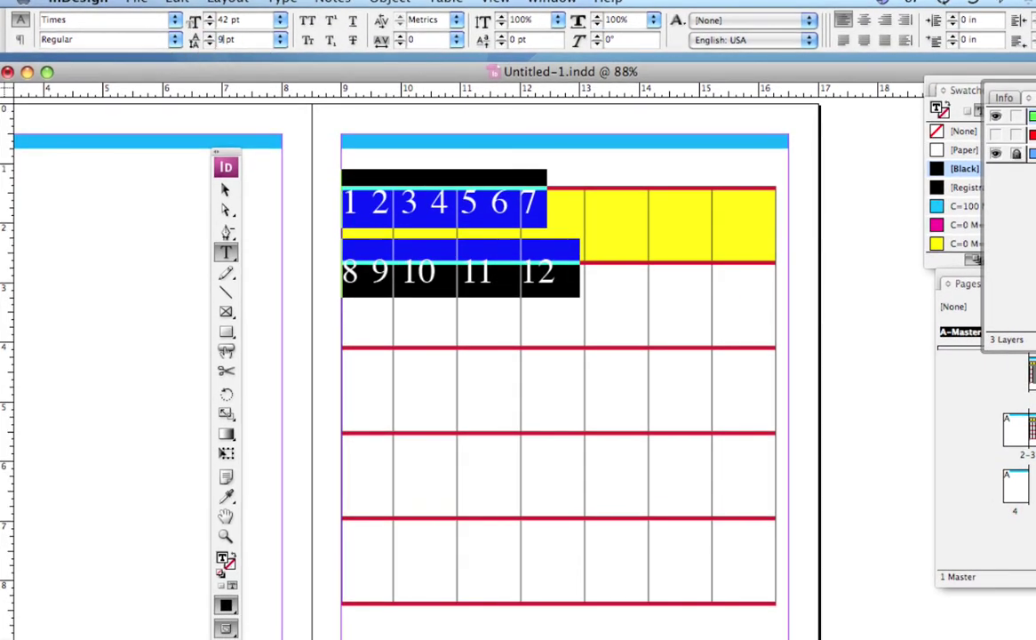
type("0")
key("Return")
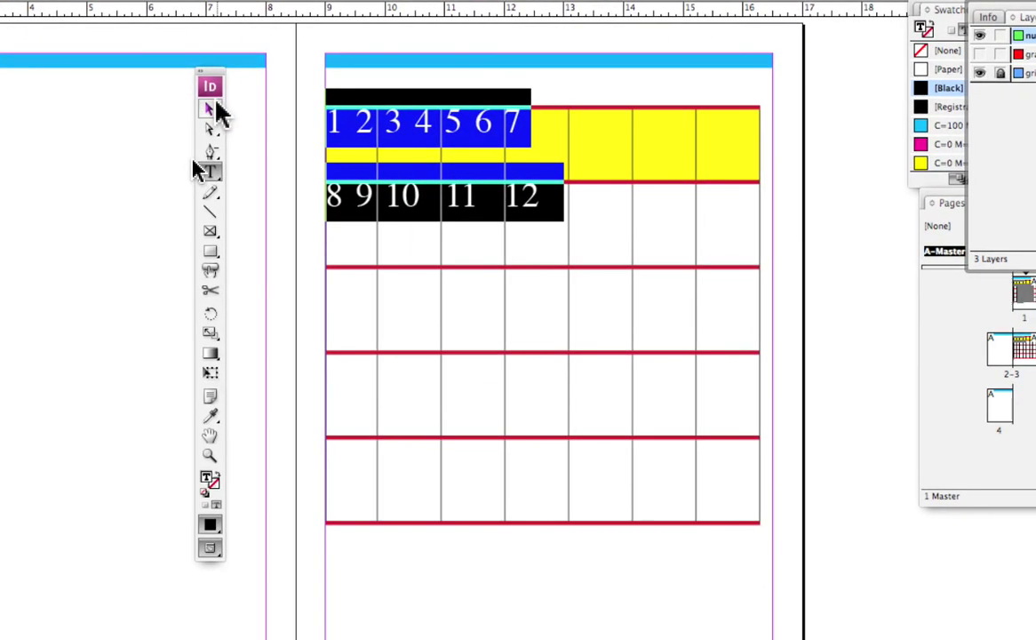
Step: Lower the top edge of the numbers text frame slightly so both lines sit just inside their table rows
left_click(213, 103)
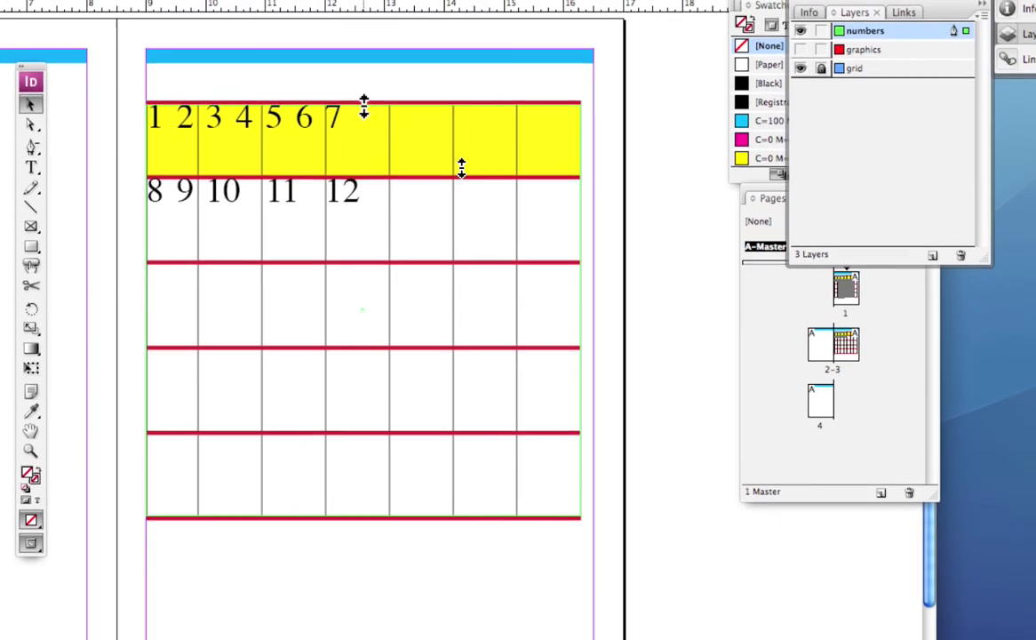
left_click_drag(364, 108, 365, 112)
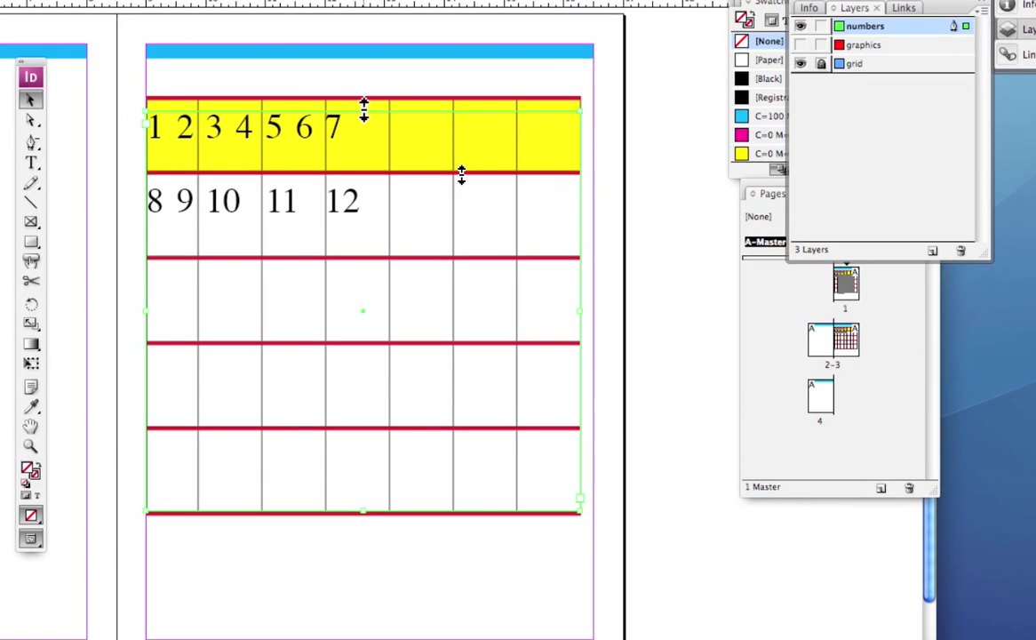
key("super+shift+a")
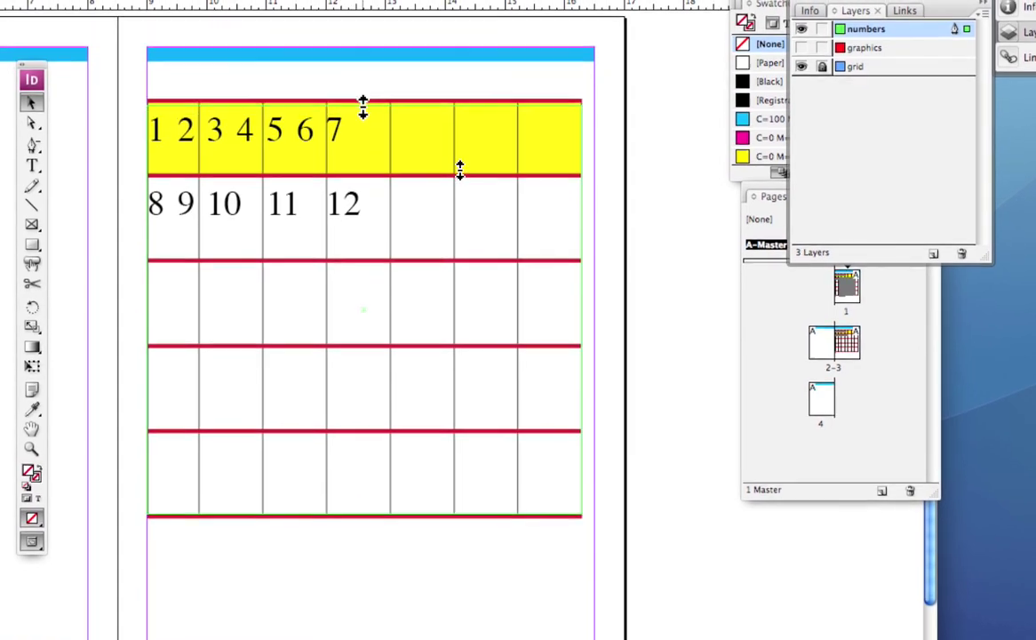
left_click(364, 114)
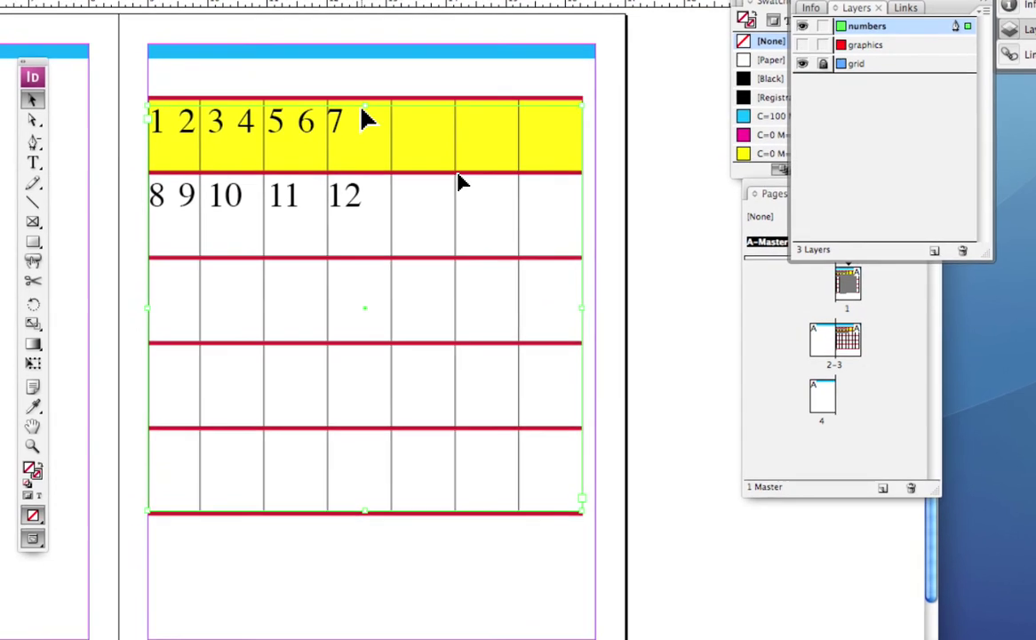